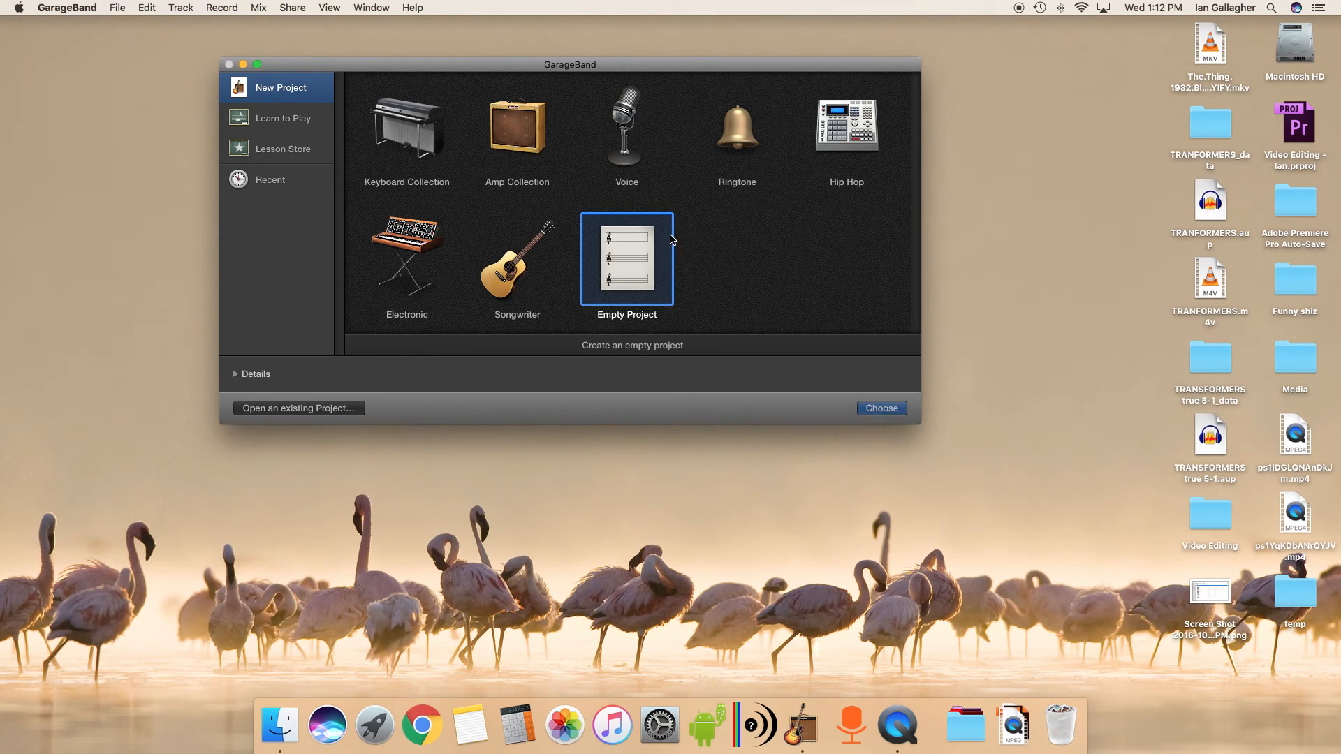
Create an empty project
left_click(881, 409)
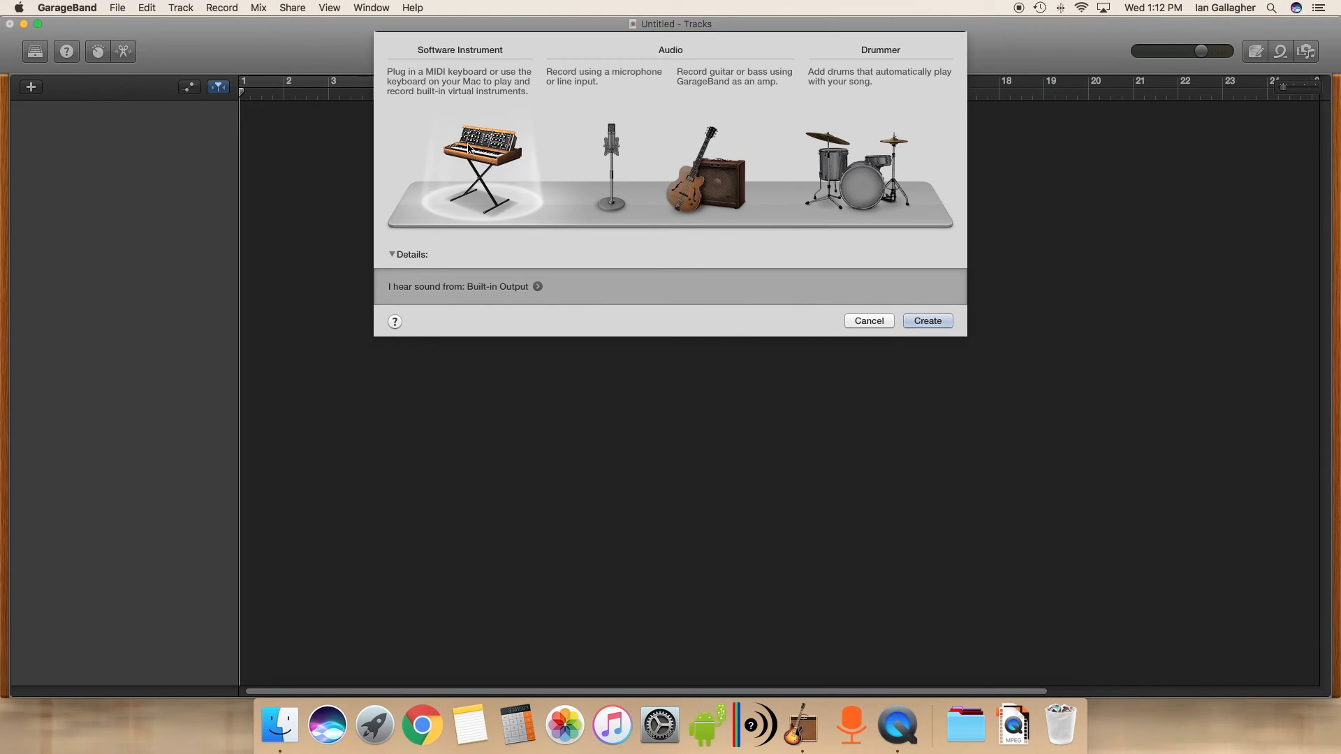
left_click(605, 158)
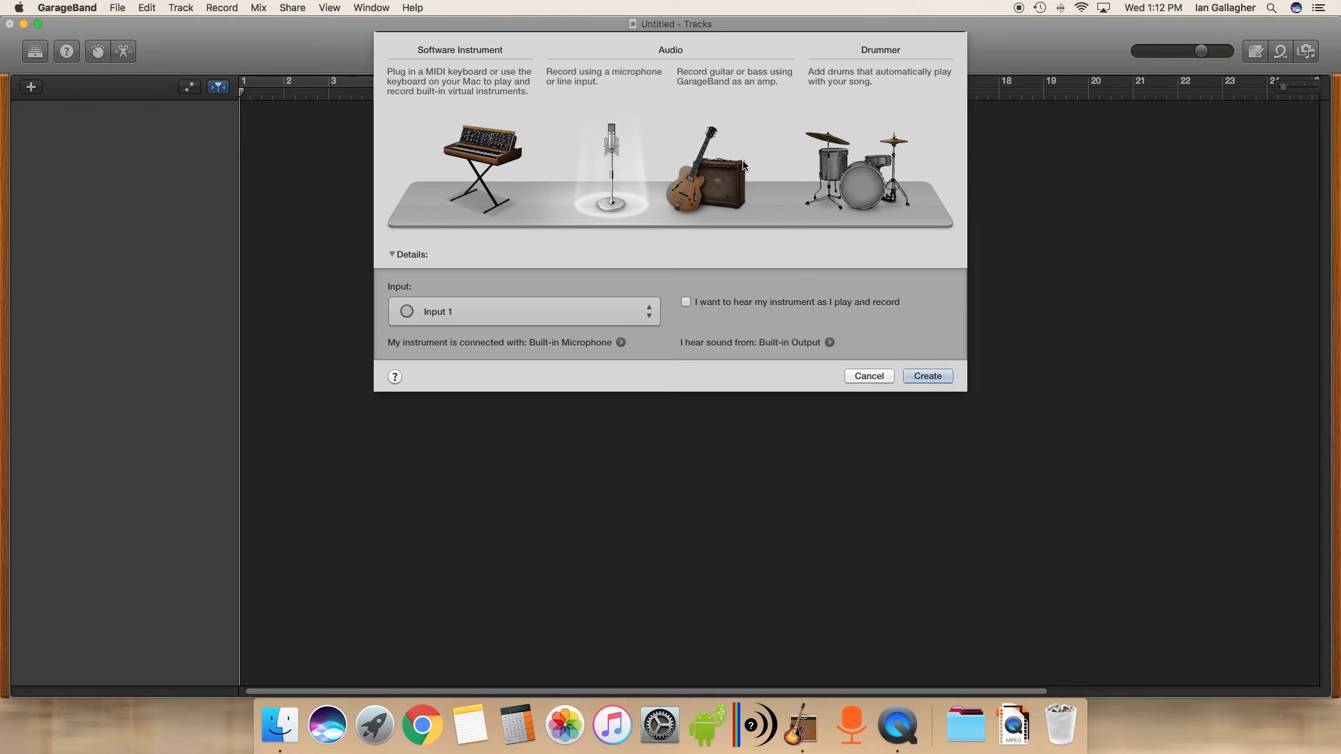
left_click(705, 140)
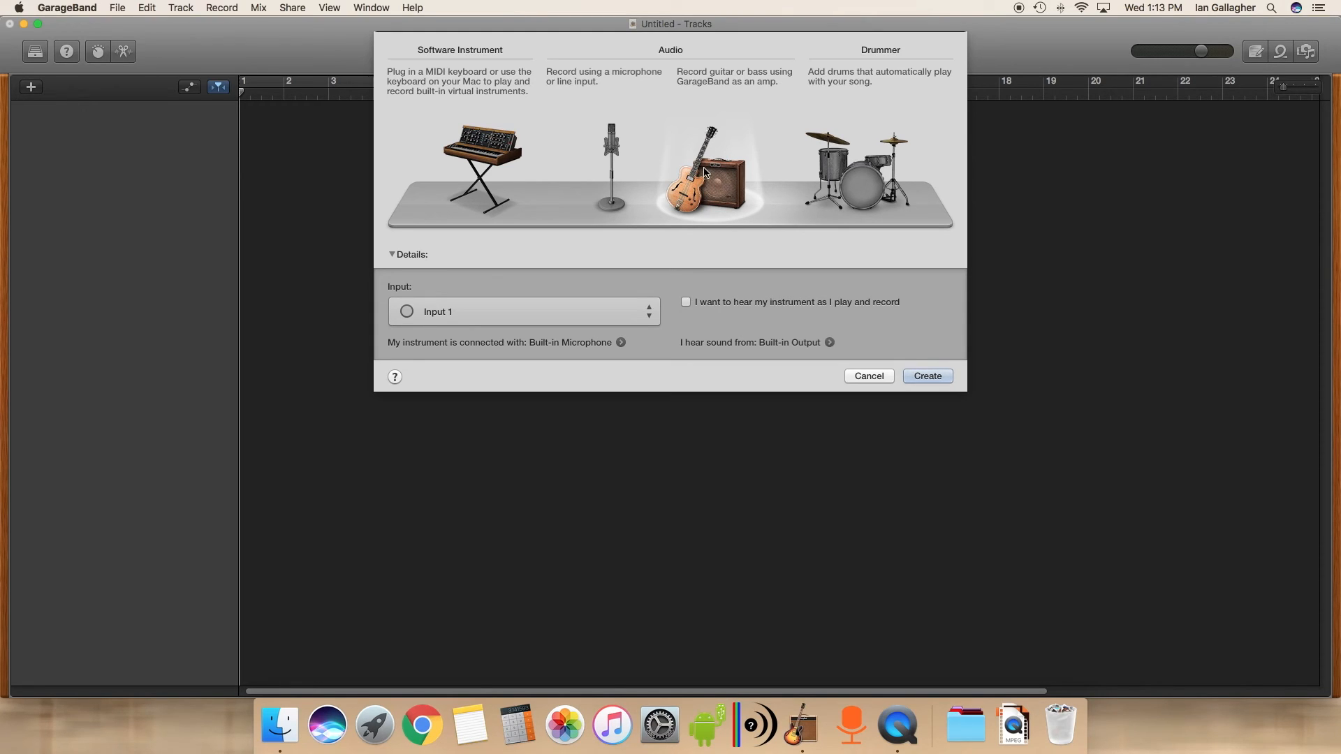
left_click(632, 171)
left_click(715, 173)
left_click(850, 168)
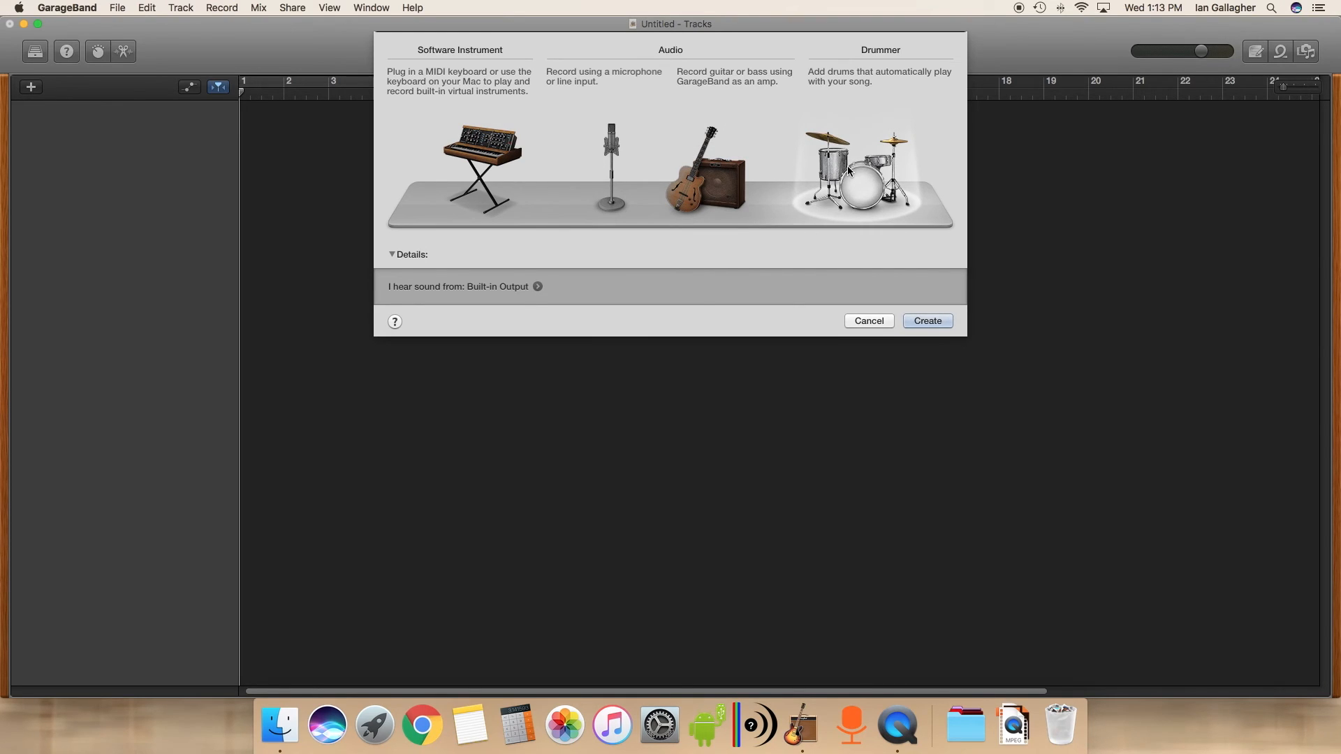
Choose Software Instrument as the track type and create the track
left_click(471, 144)
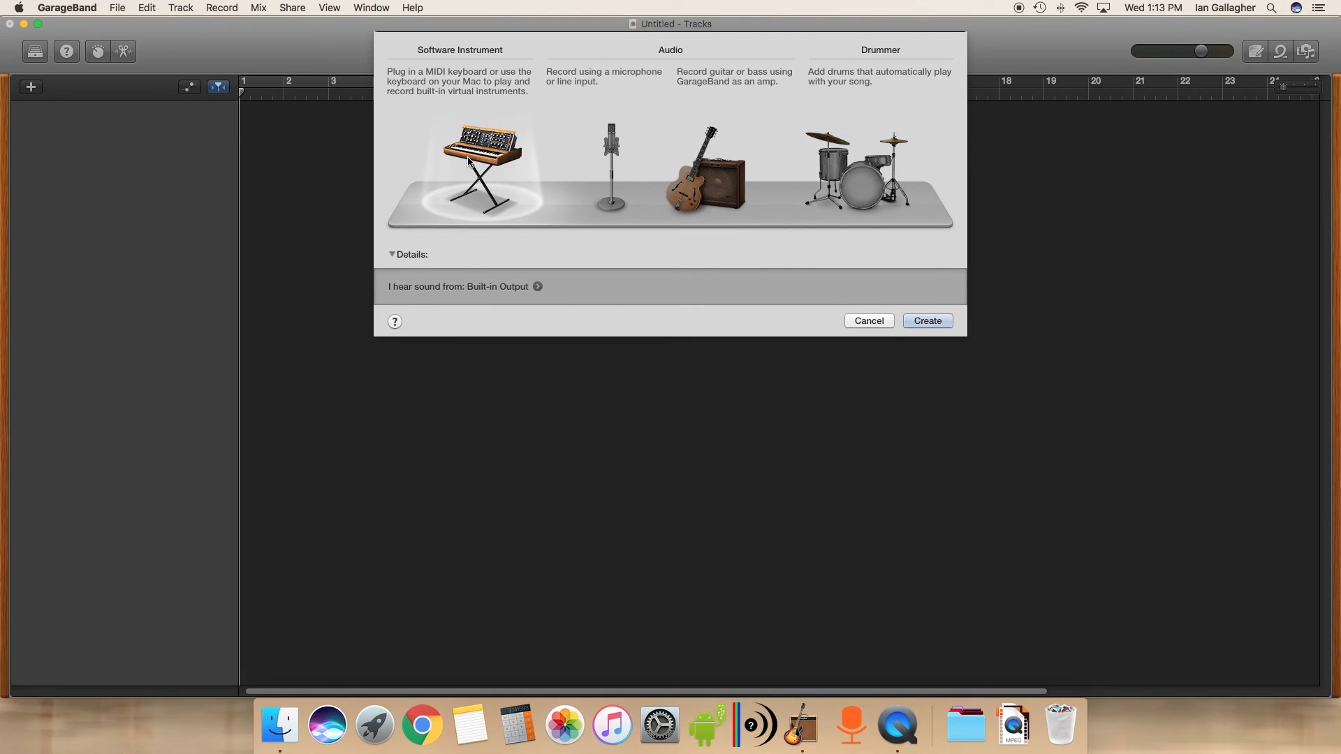
left_click(926, 322)
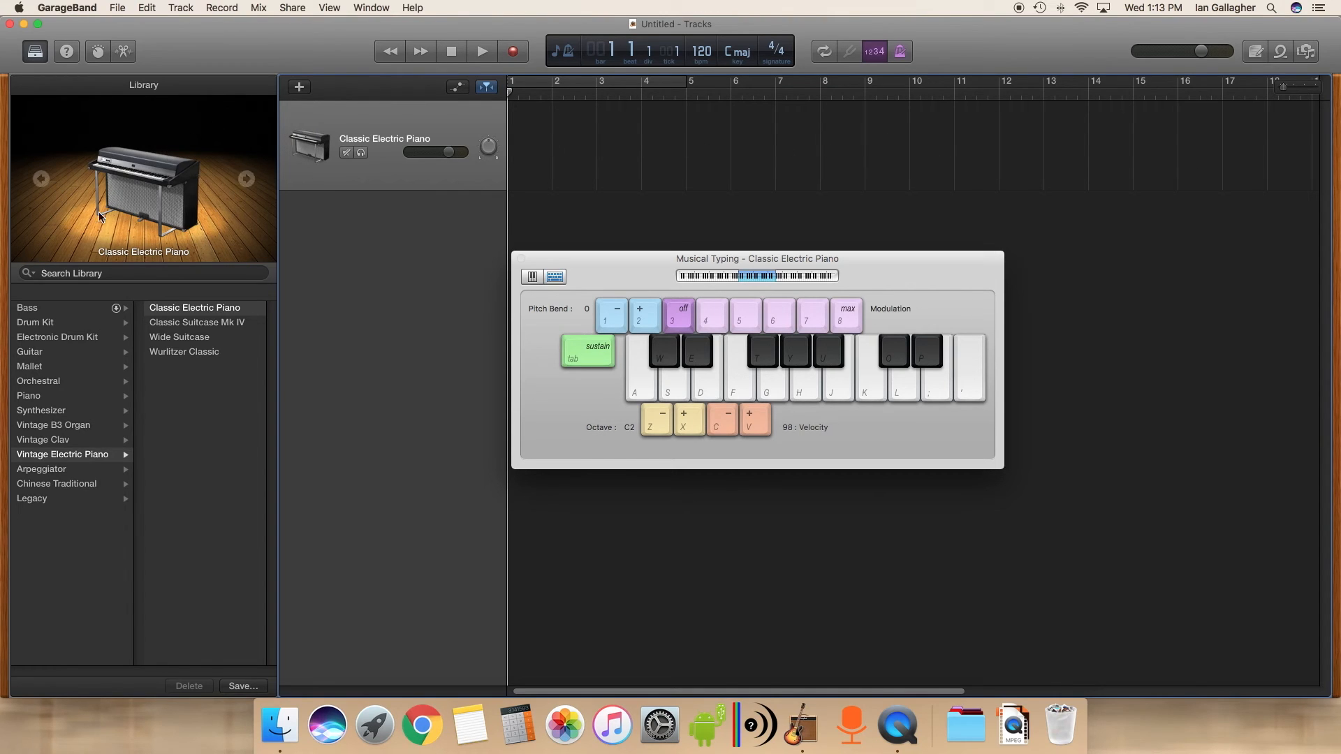
Hide and redisplay the instrument Library, and select the Classic Electric Piano patch under Vintage Electric Piano
left_click(35, 53)
left_click(35, 54)
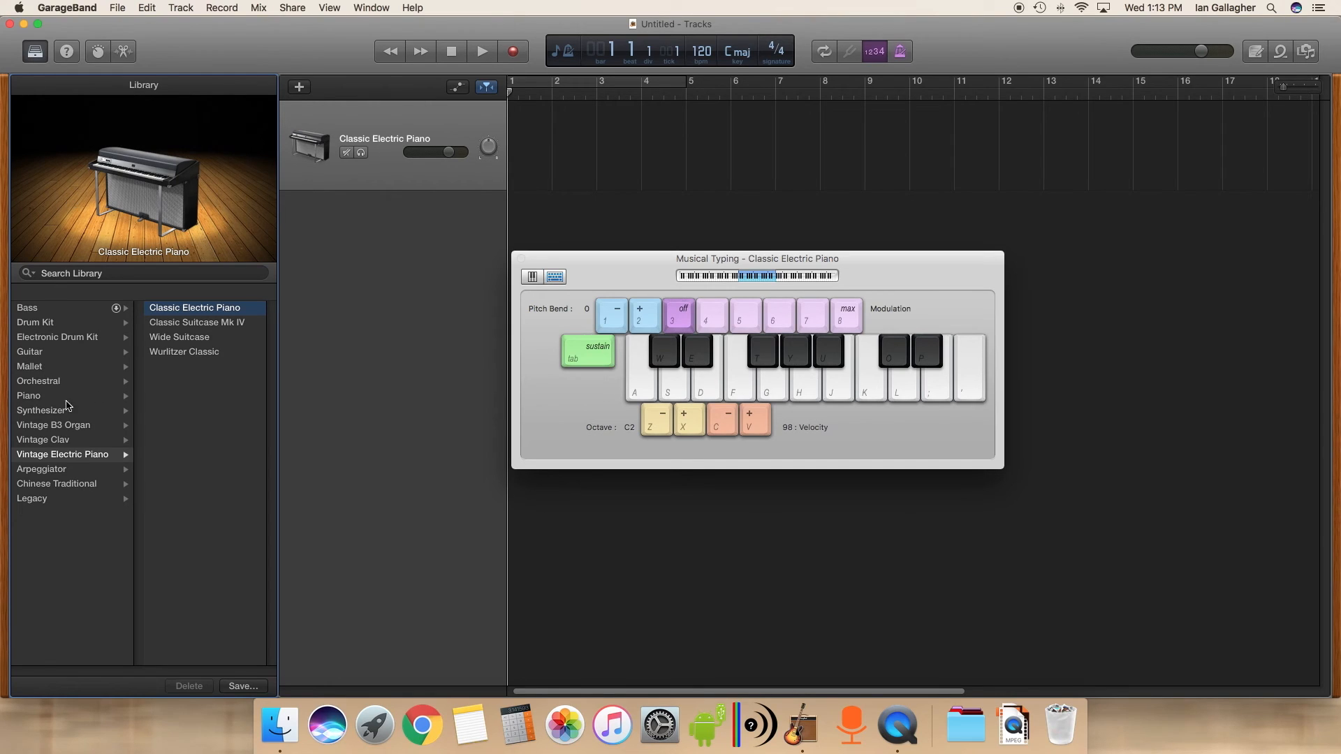
left_click(186, 310)
Move the Musical Typing keyboard slightly higher and play several test notes on the electric piano
left_click_drag(615, 261, 613, 209)
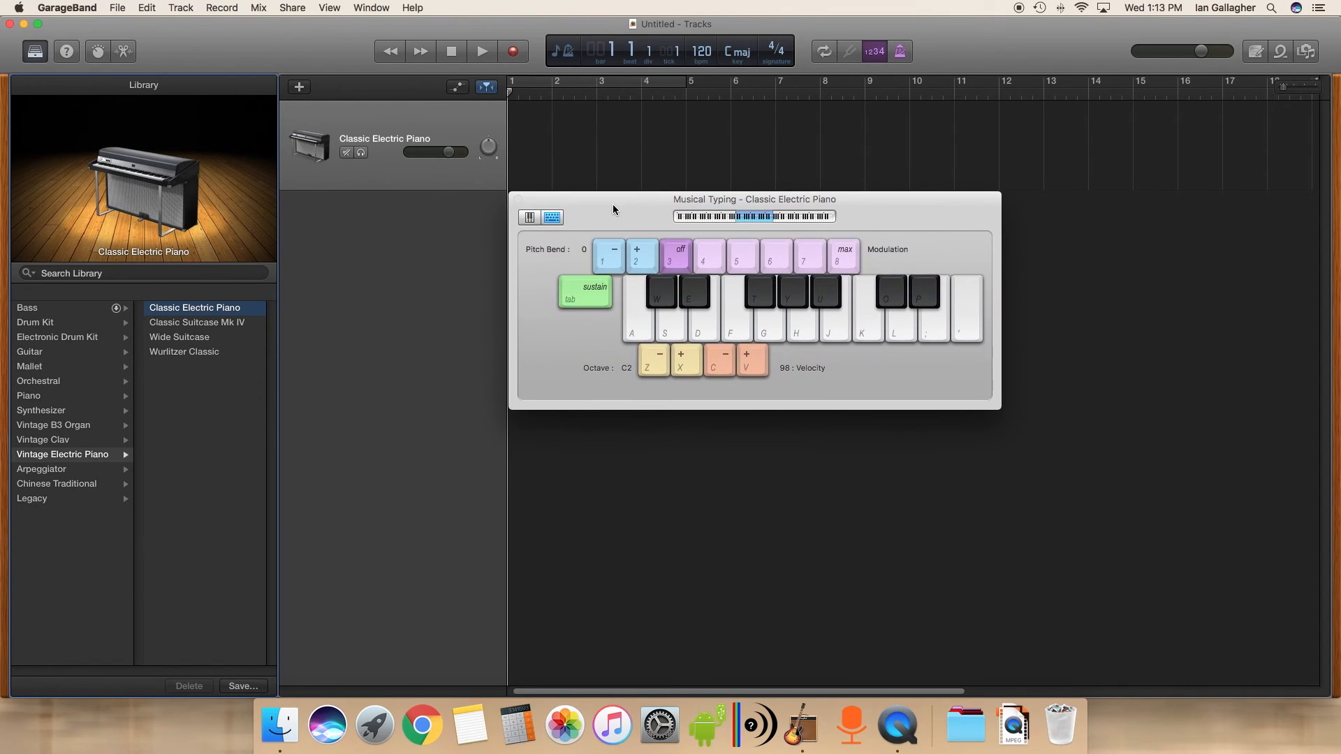
left_click_drag(772, 335, 679, 326)
left_click(662, 328)
key("d")
key("s")
key("d")
key("s")
Close the Musical Typing keyboard, show it again and play two test notes
left_click(518, 200)
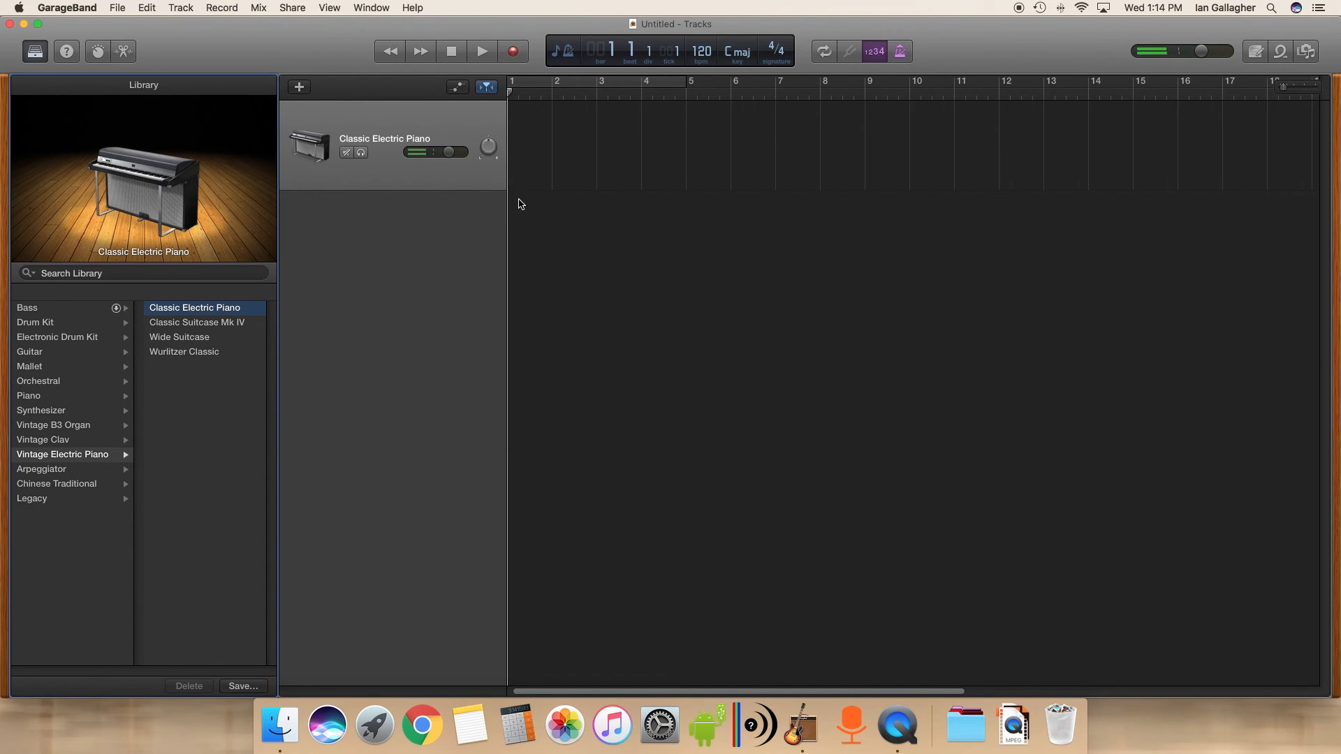
left_click(365, 8)
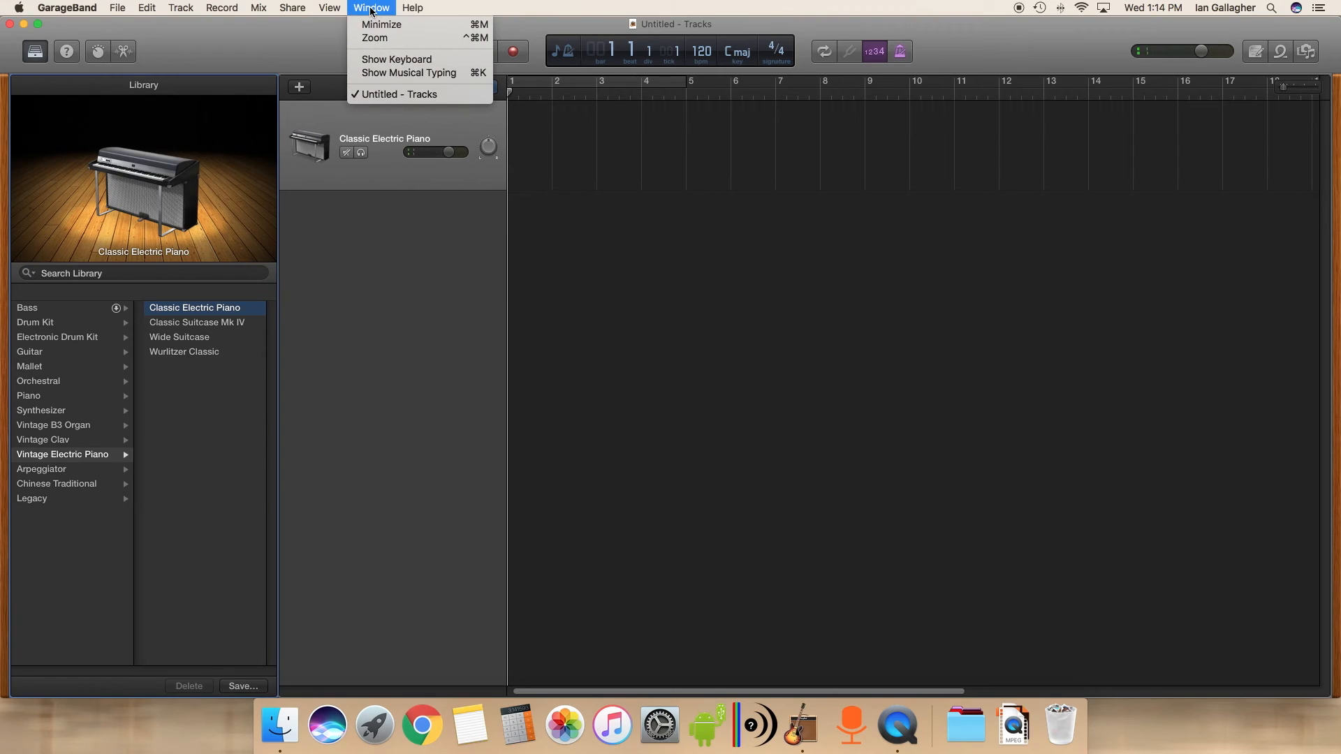
left_click(429, 73)
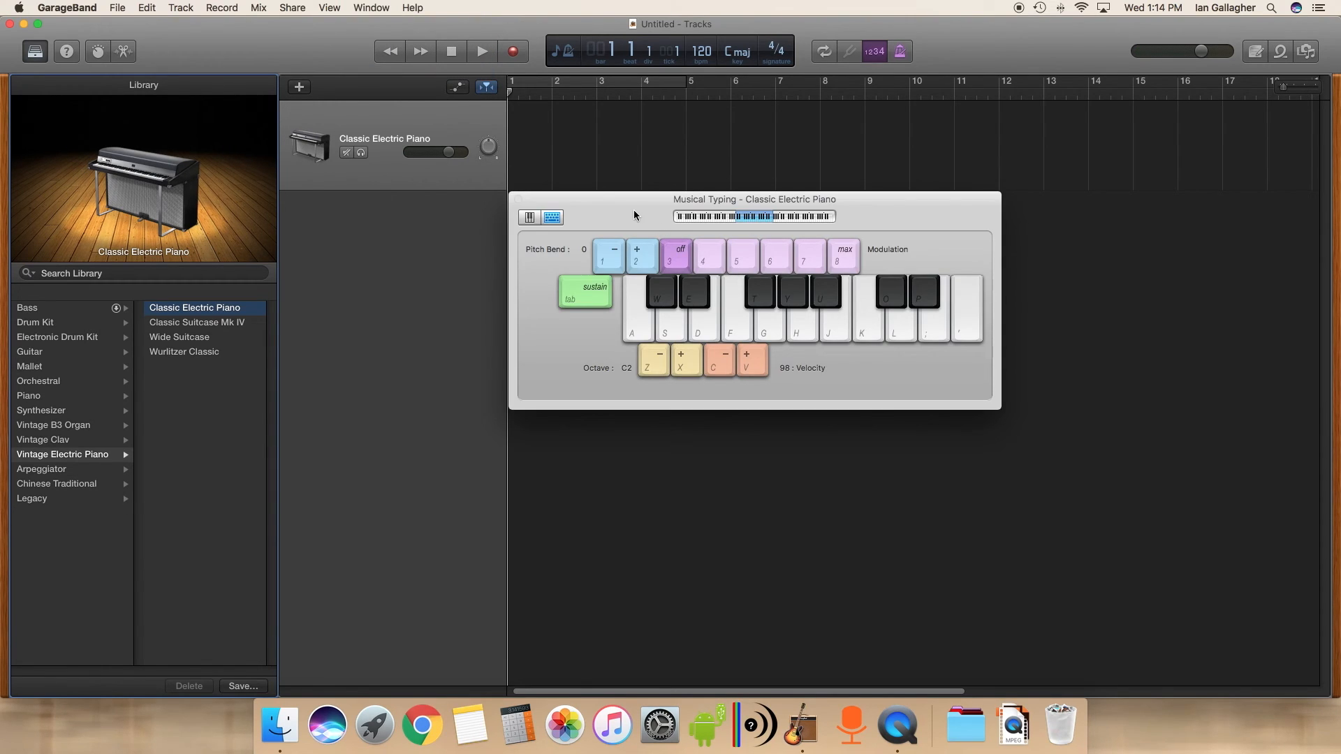
key("s")
key("d")
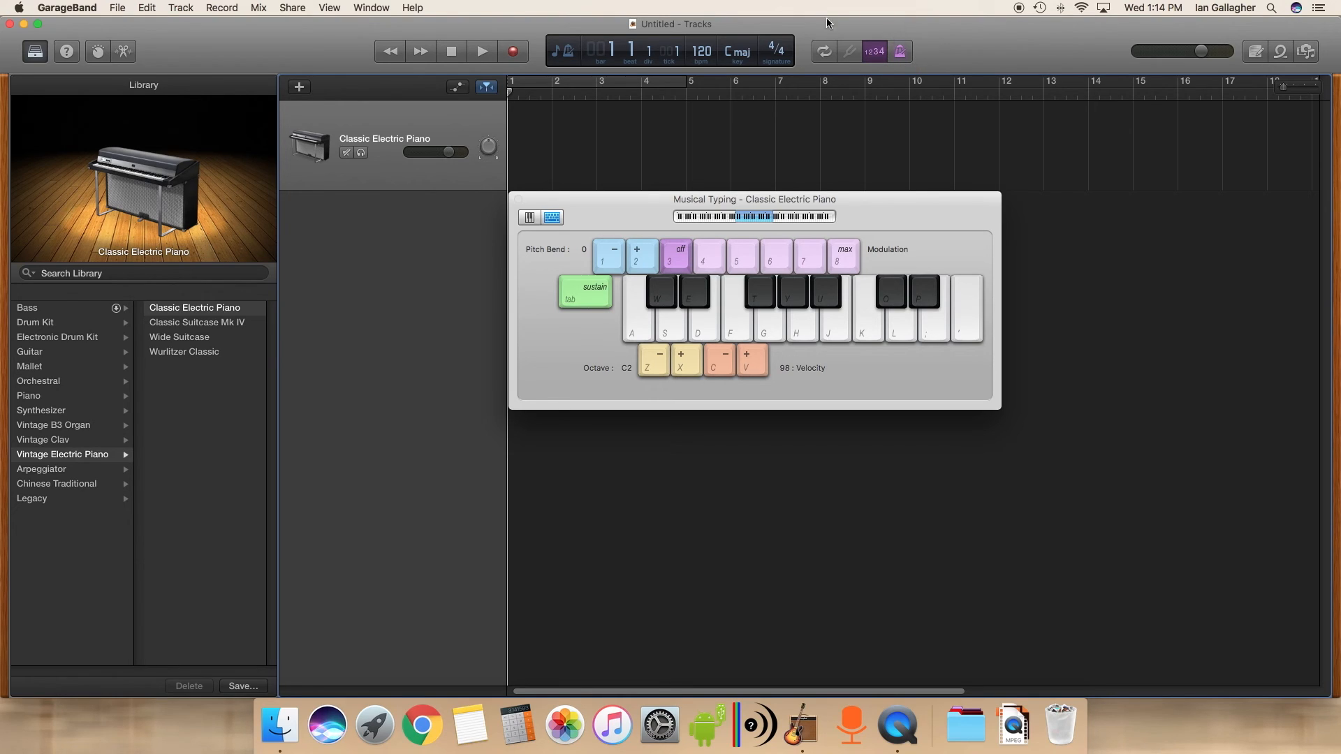
Record a short melody of about two bars on the Classic Electric Piano track with Musical Typing, and stop recording
left_click(514, 55)
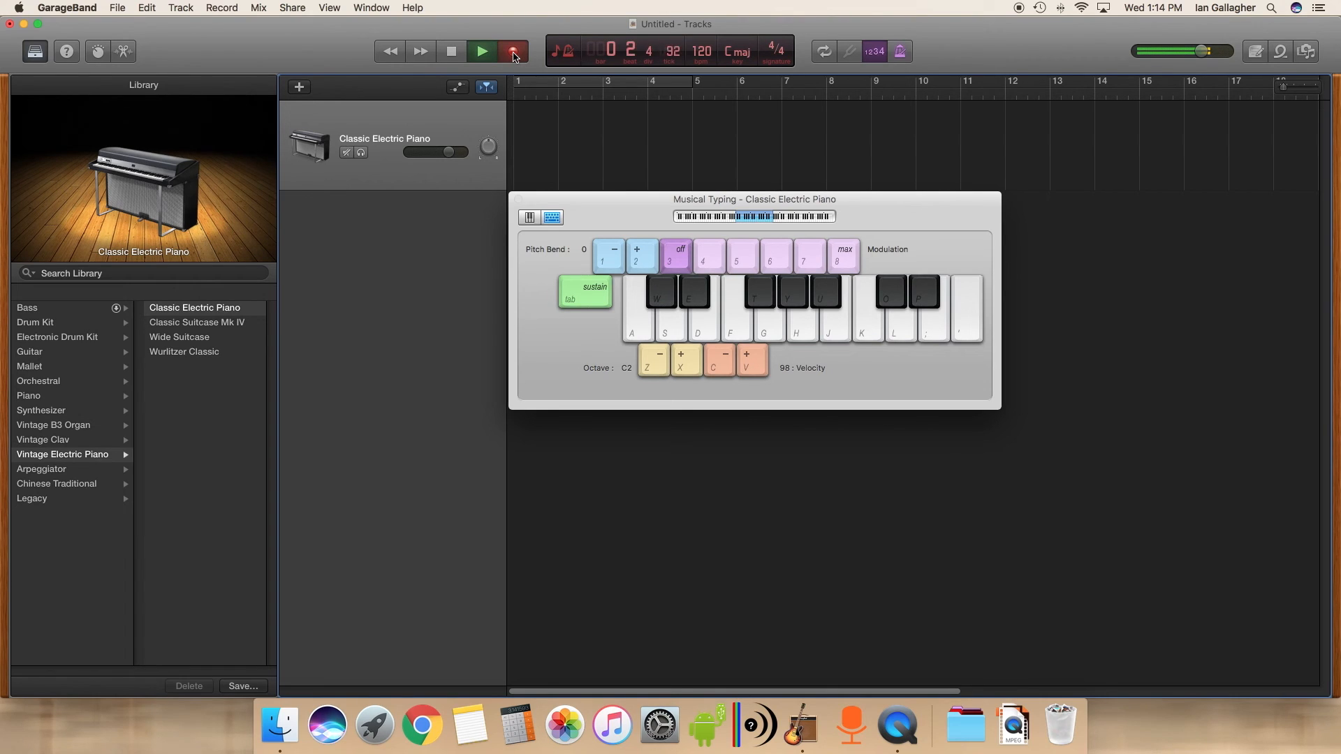
key("s")
key("d")
key("f")
key("s")
key("d")
key("s")
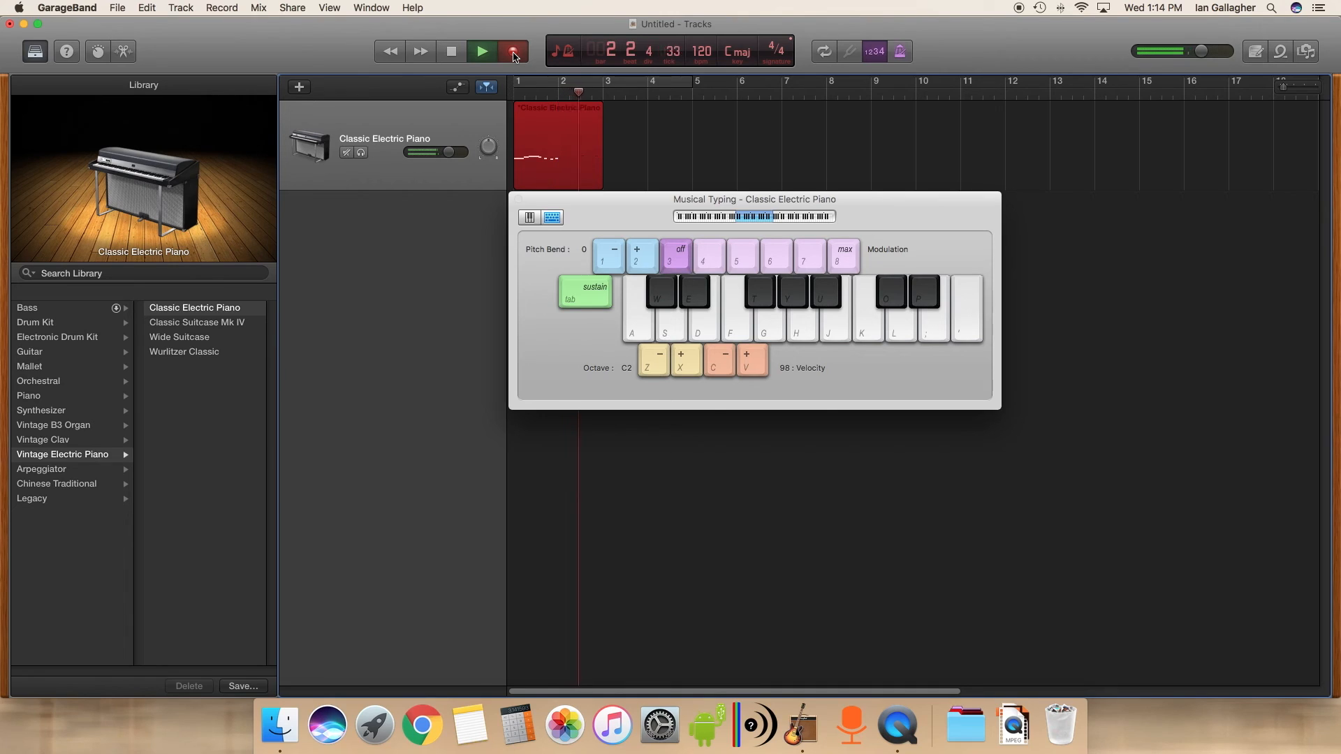
left_click(455, 55)
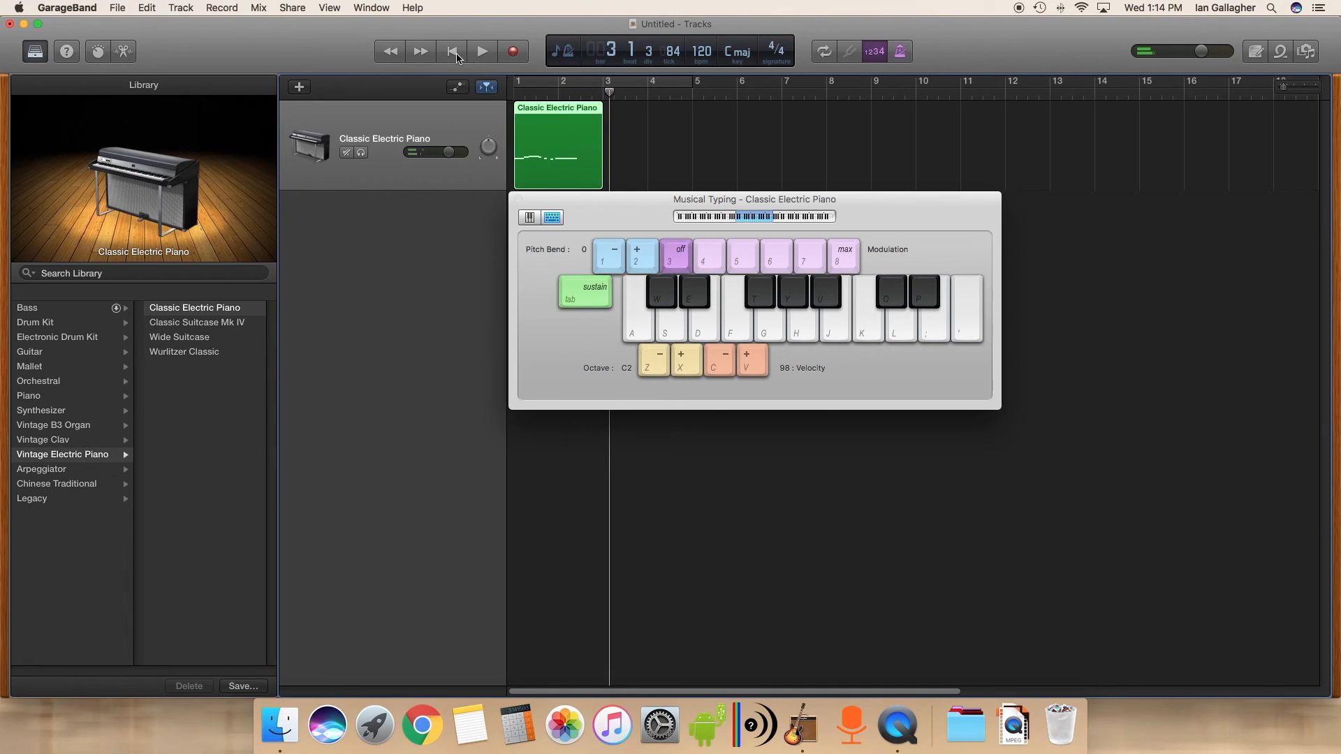
Close the Musical Typing keyboard and place the playhead at the end of the recorded region, at bar 3
left_click_drag(604, 211, 806, 223)
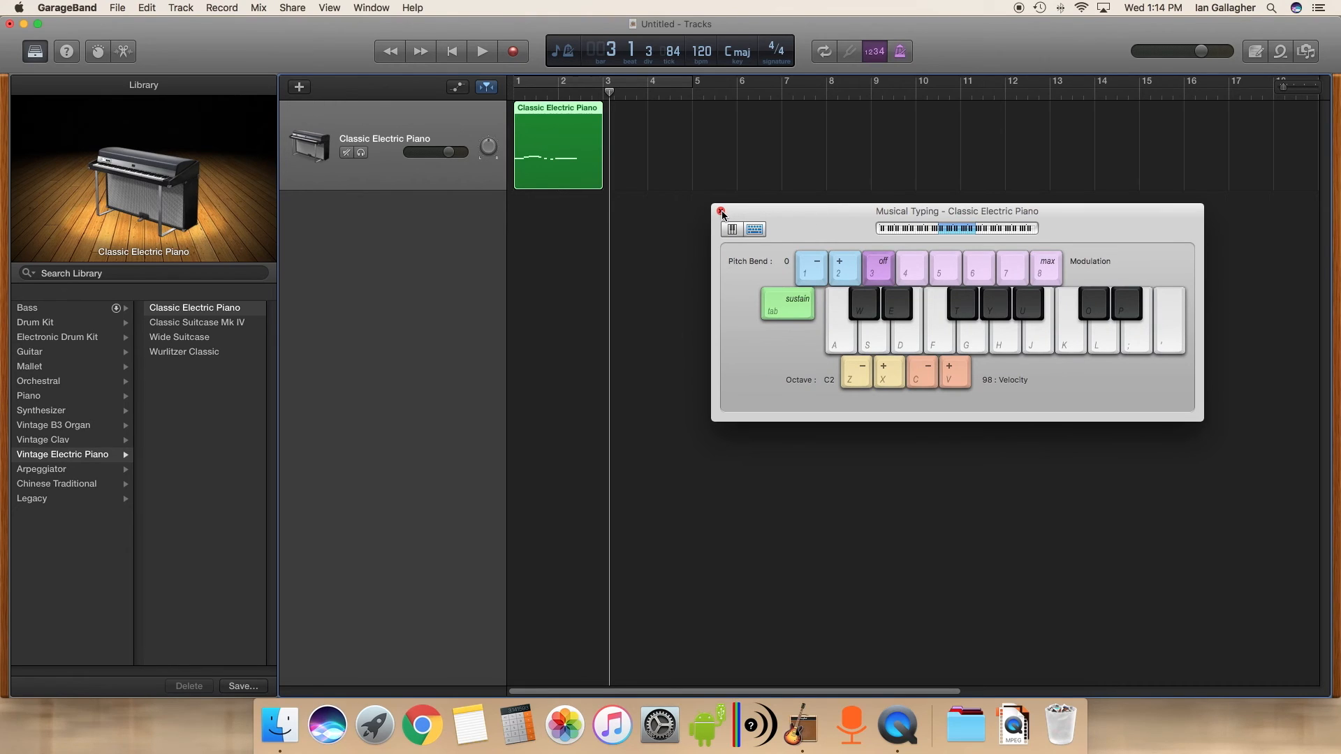
left_click(721, 212)
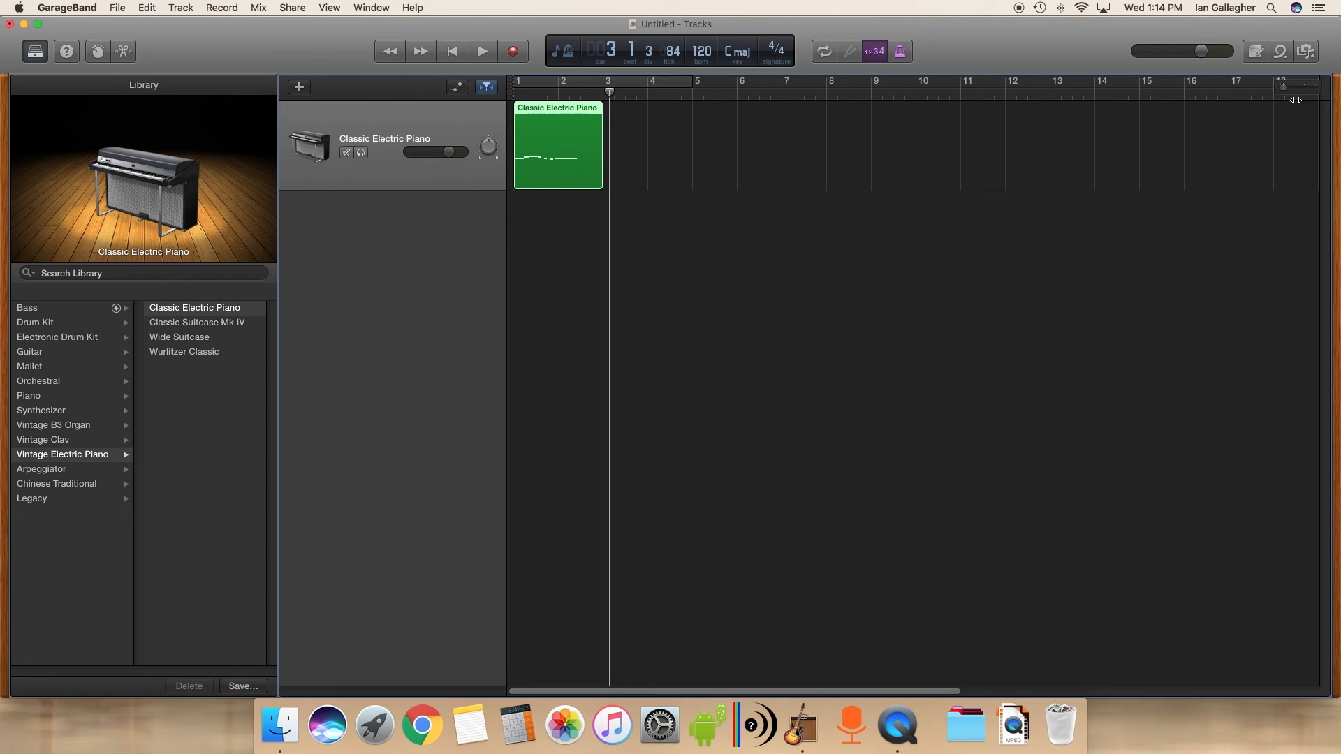
left_click_drag(1283, 91, 1287, 89)
left_click_drag(651, 93, 642, 92)
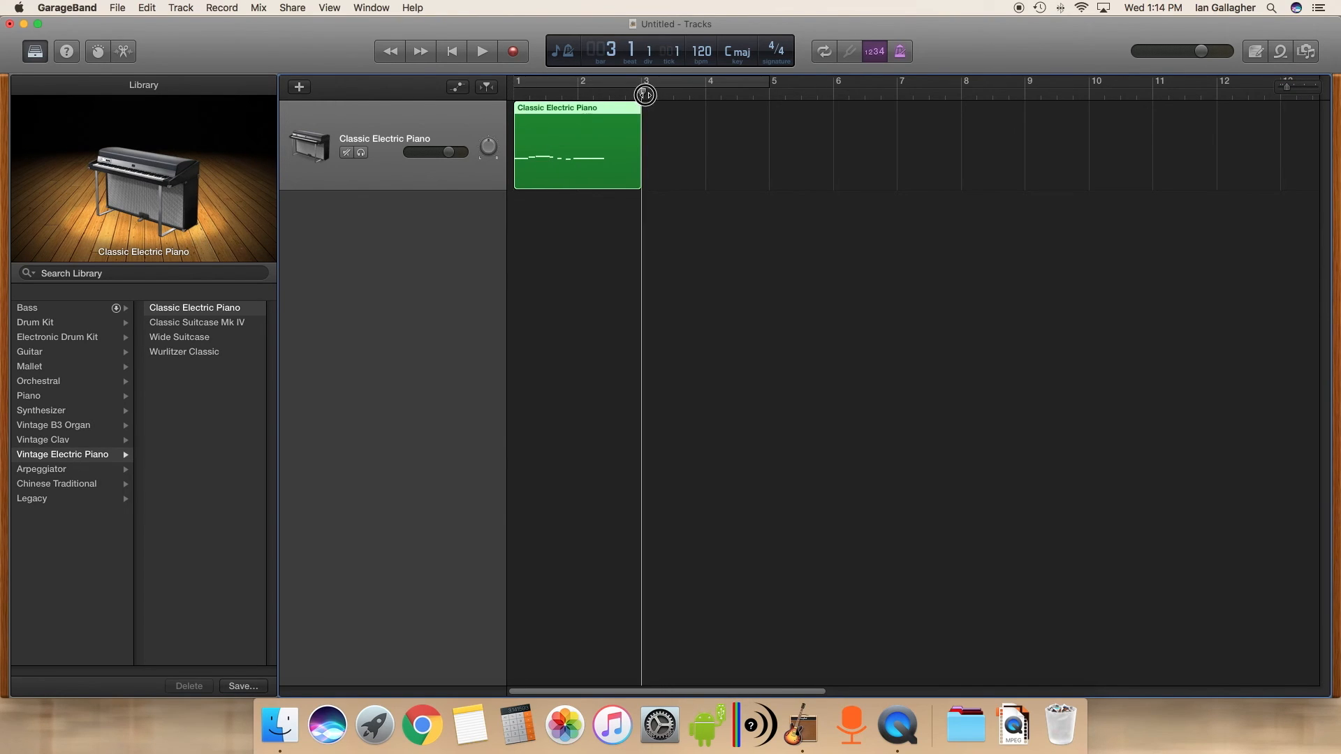
Switch the project display to Time and back to Beats & Project
left_click(558, 54)
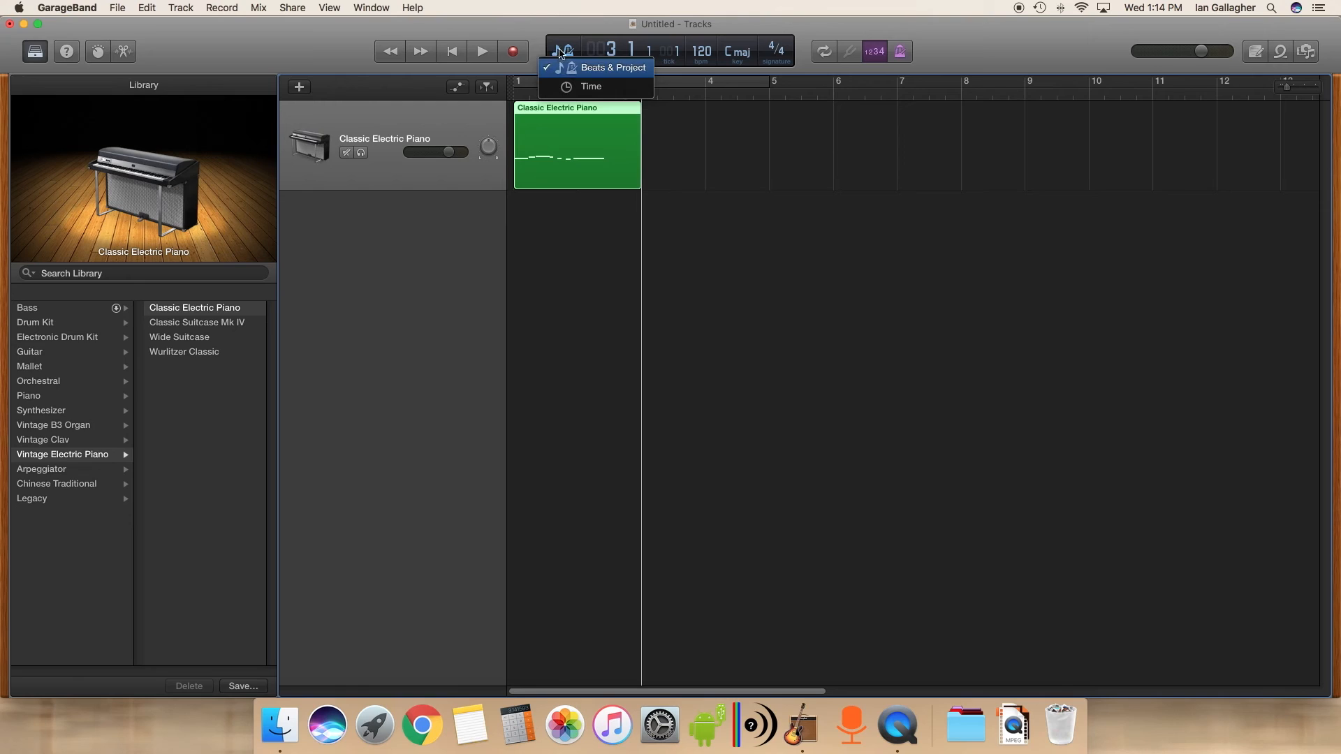
left_click(558, 54)
left_click(559, 54)
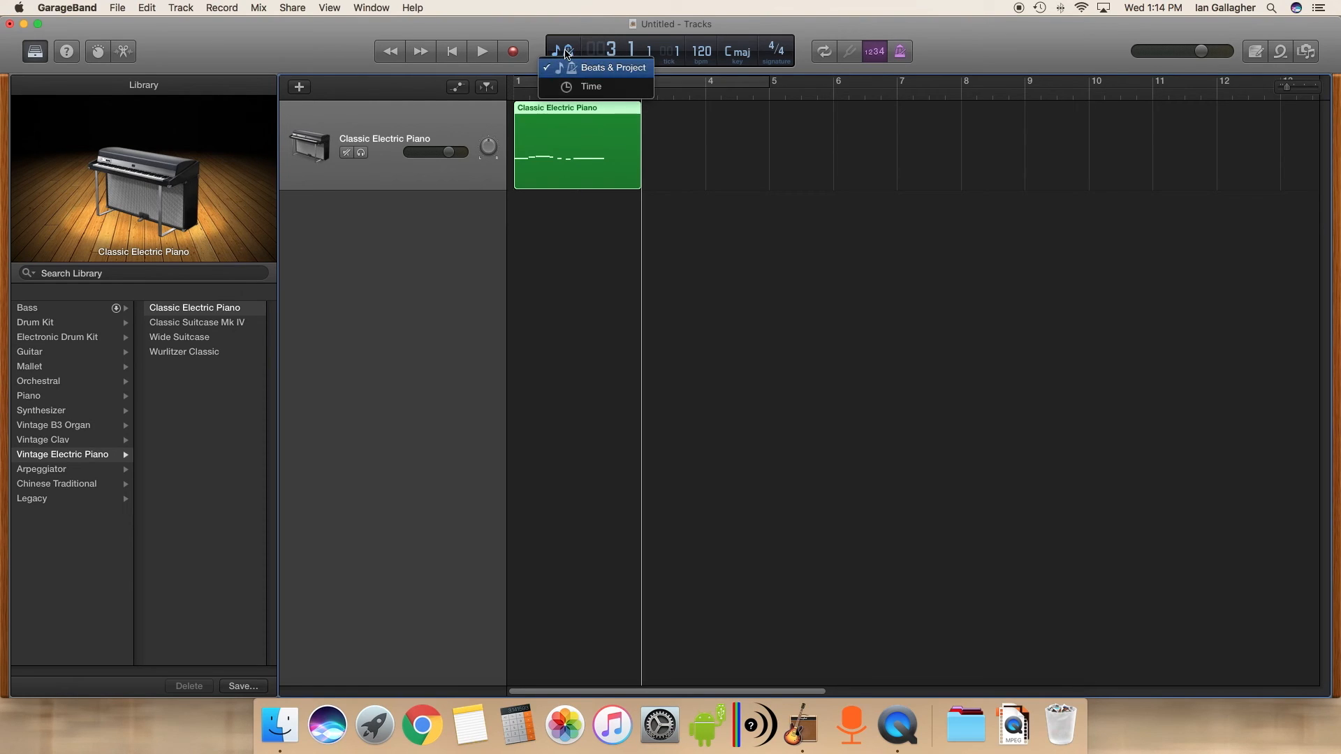
left_click(577, 88)
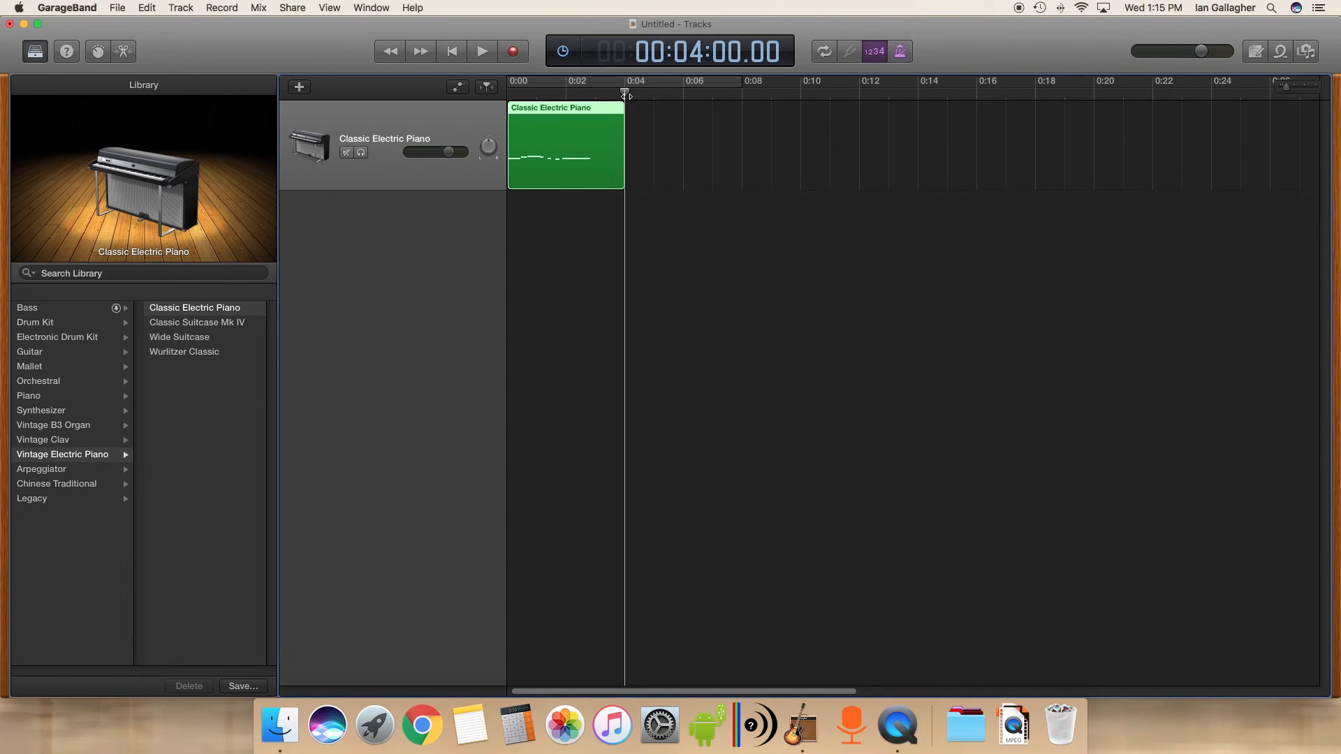
left_click(563, 52)
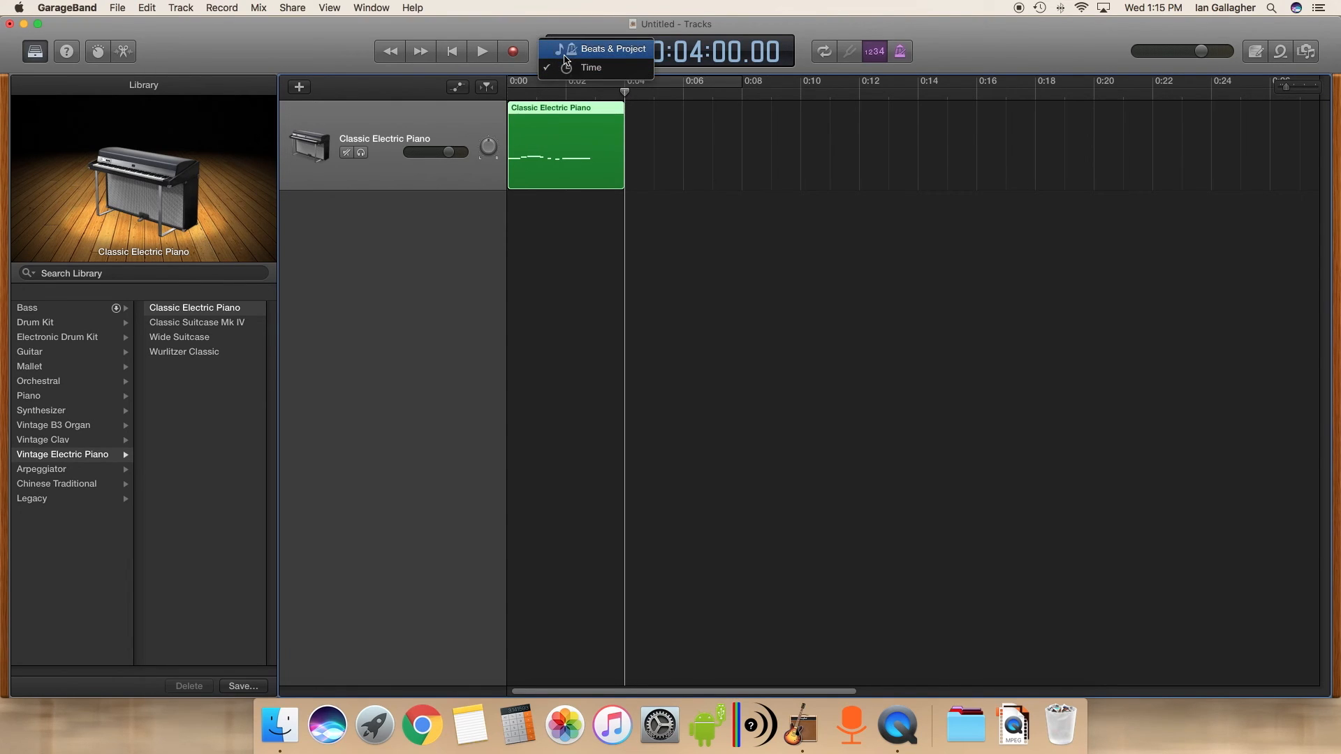
left_click(592, 50)
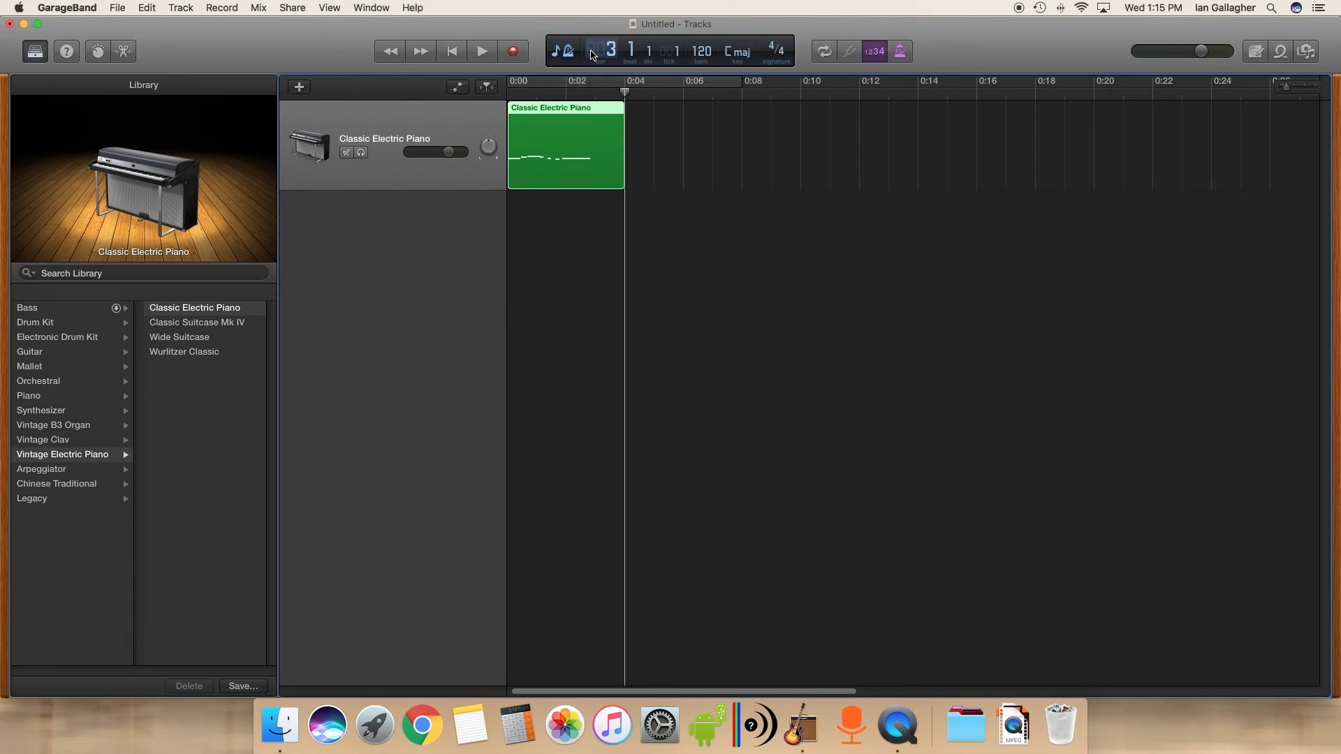
Trim the end of the Classic Electric Piano region to about 3 seconds, refining the edge in the Time display
mouse_move(635, 96)
left_mouse_down()
mouse_move(619, 93)
mouse_move(658, 94)
mouse_move(643, 93)
left_mouse_up()
left_click_drag(630, 165, 605, 179)
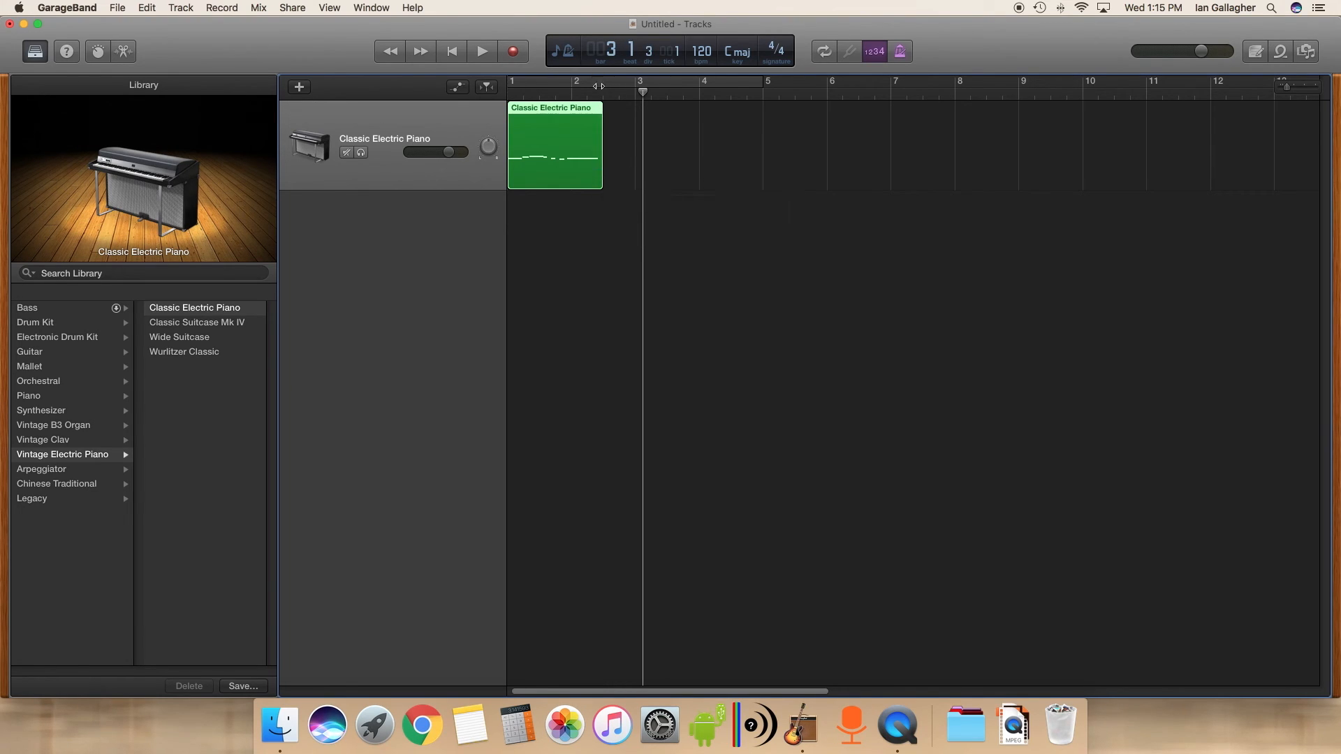
left_click(567, 54)
left_click(591, 86)
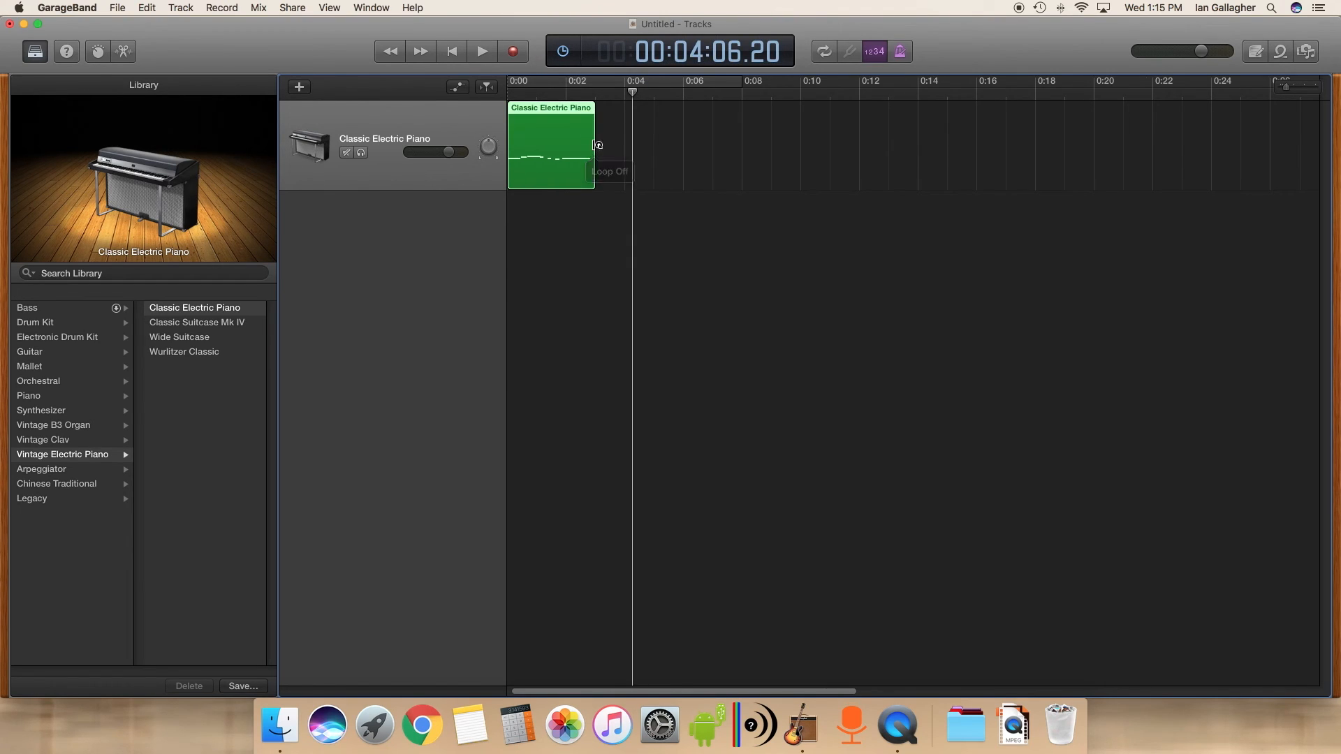
left_click_drag(594, 171, 598, 175)
left_click_drag(594, 175, 593, 171)
Return the project display to Beats & Project
left_click(572, 50)
left_click(574, 49)
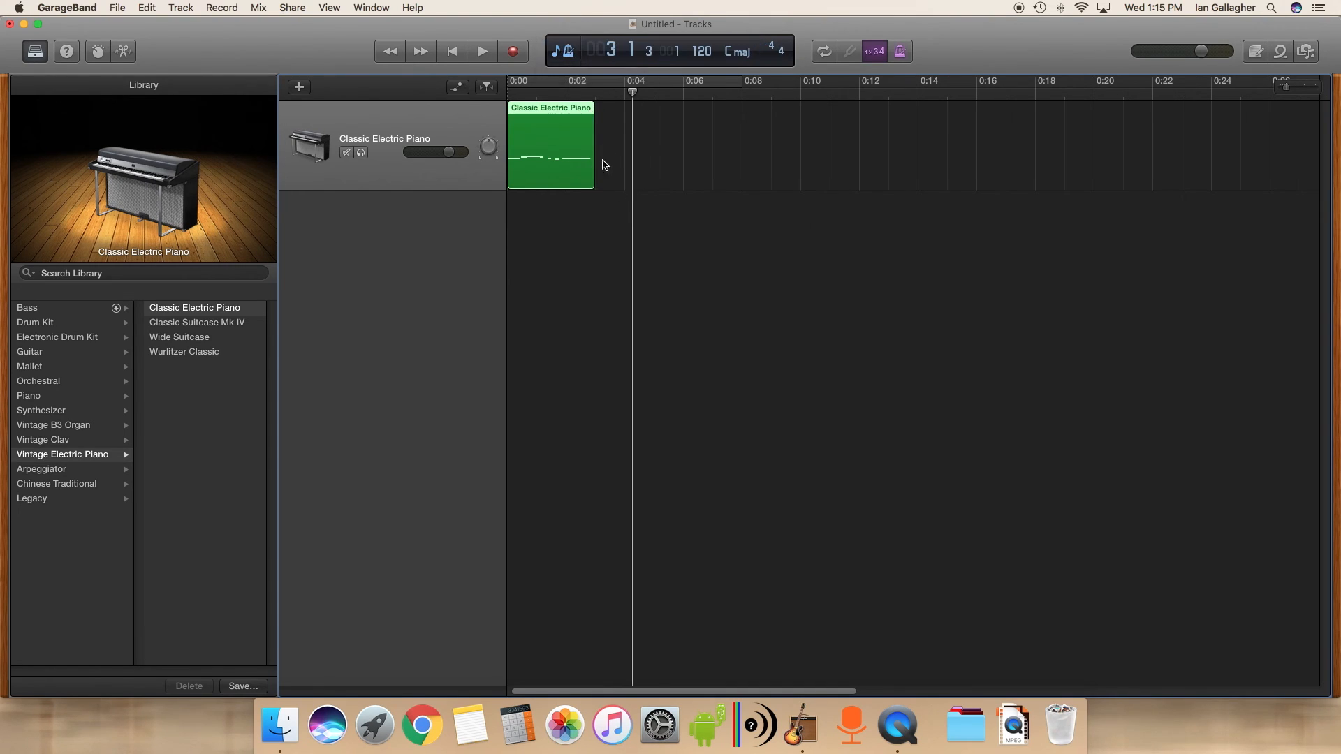
left_click_drag(599, 181, 600, 182)
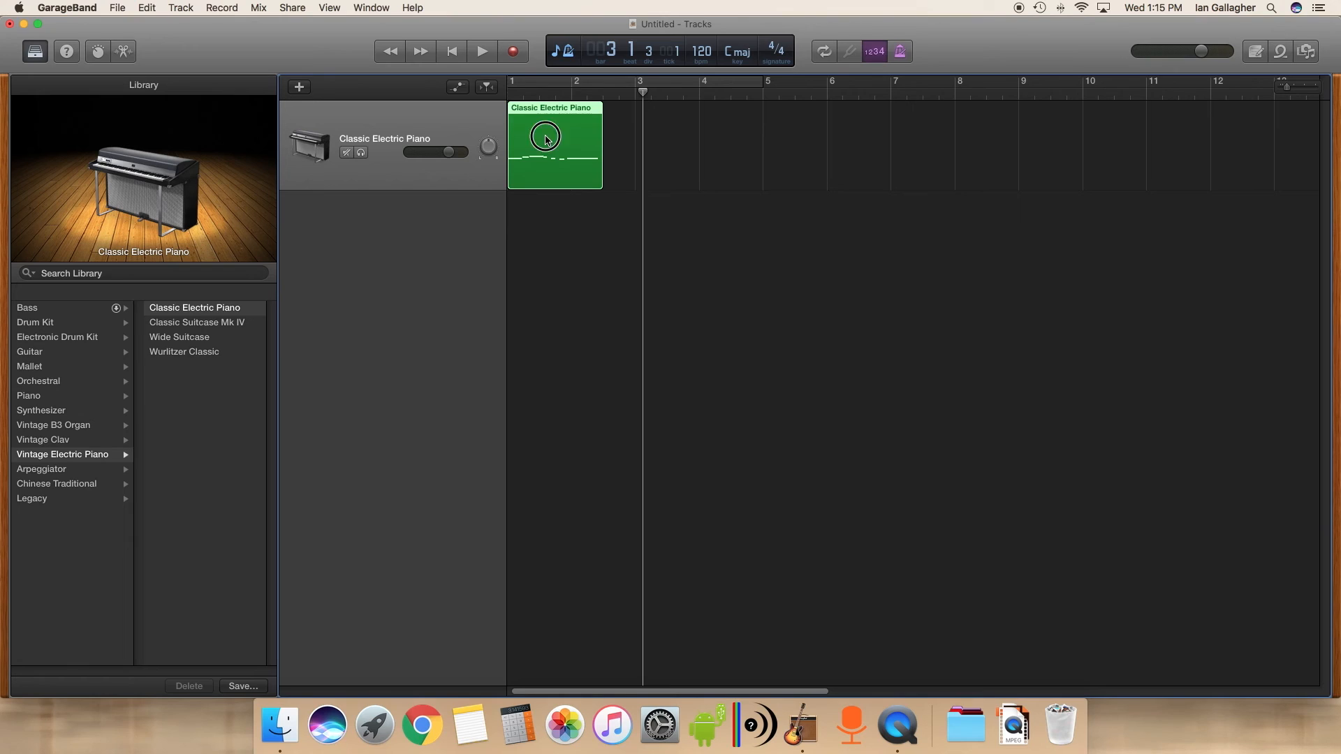
Open the Classic Electric Piano region in the Piano Roll editor, toggling the editor off and on once
double_click(526, 159)
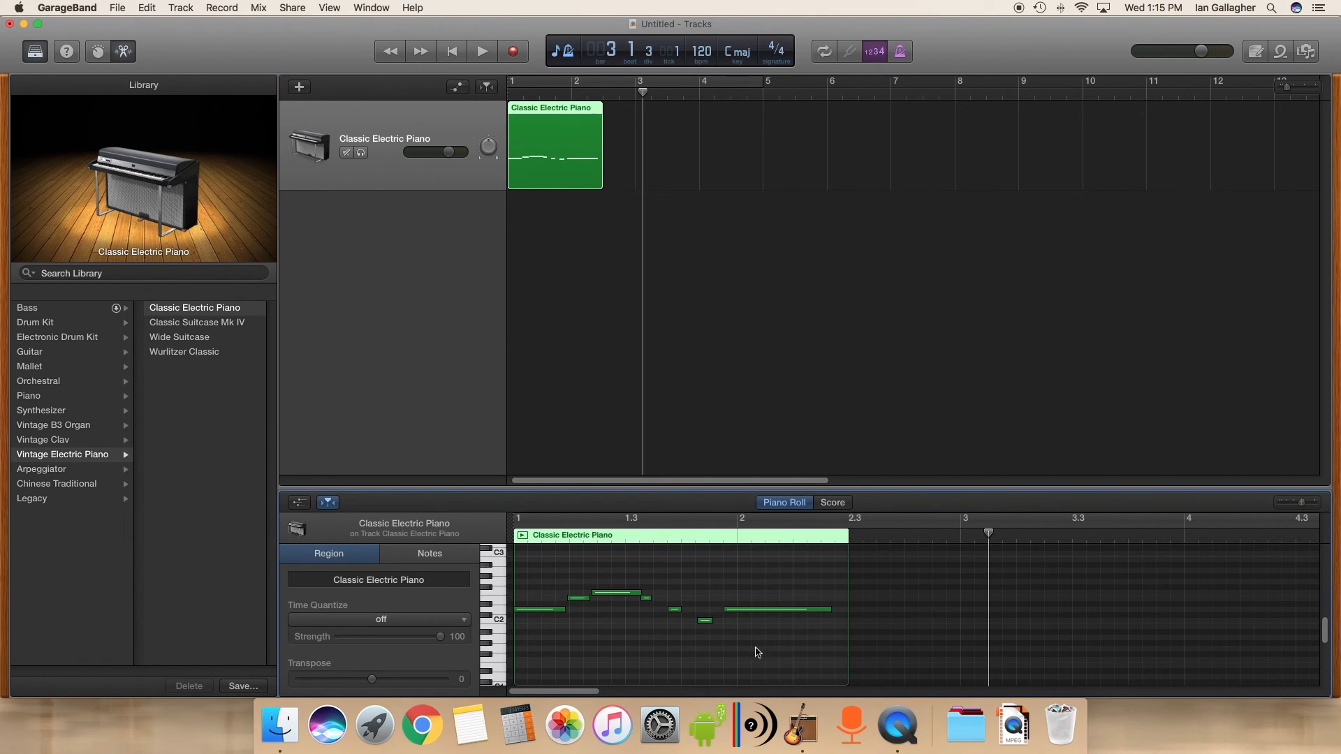
left_click(124, 54)
left_click(124, 53)
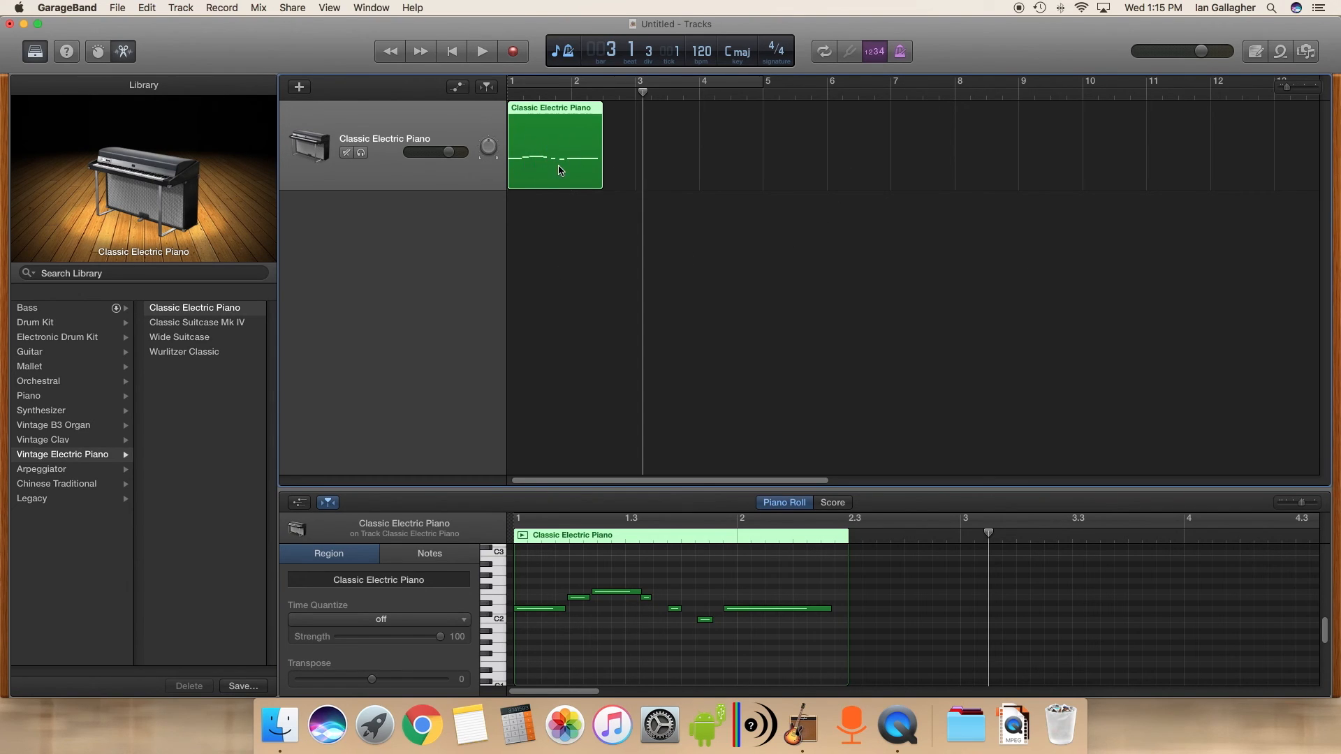
Move the playhead back to the start of the project and play the trimmed region
left_click_drag(555, 96, 610, 96)
left_click(452, 54)
left_click(487, 53)
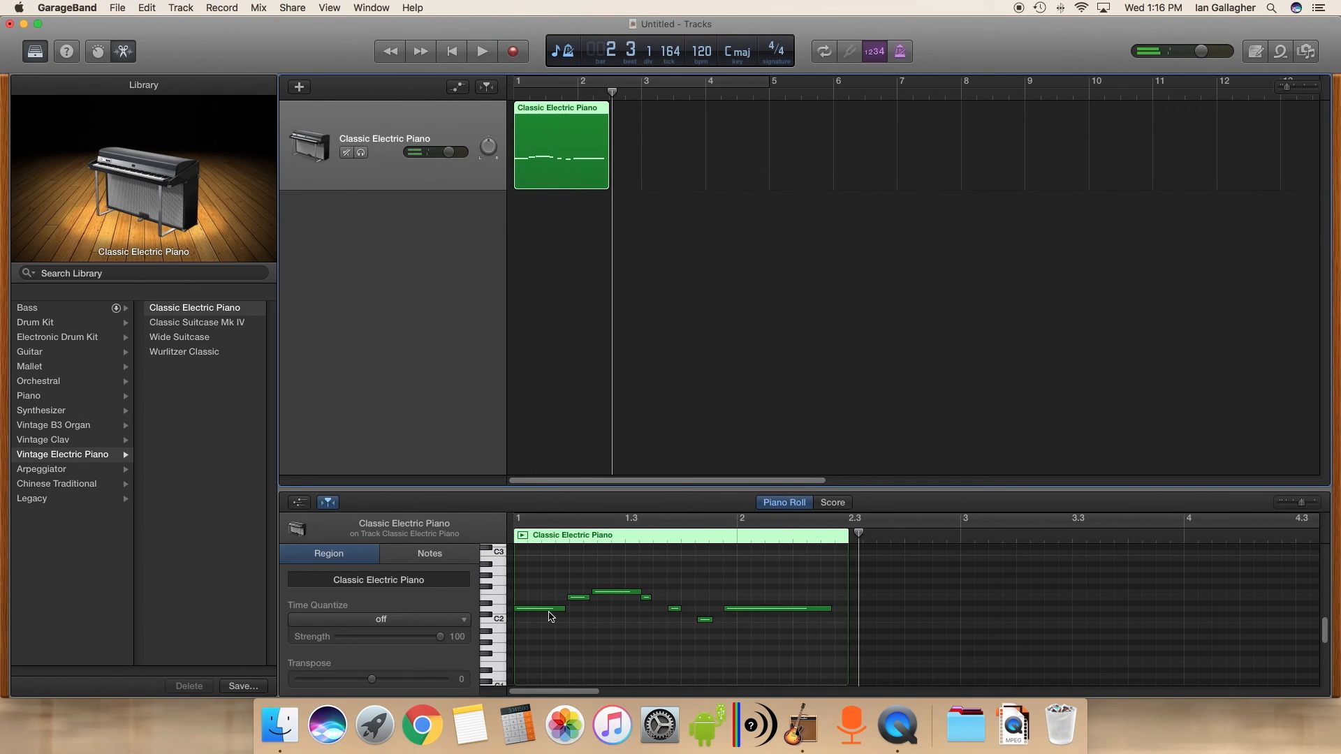
Sound the Piano Roll's keyboard keys around C2, and replay the region from the beginning
left_click_drag(502, 589, 492, 622)
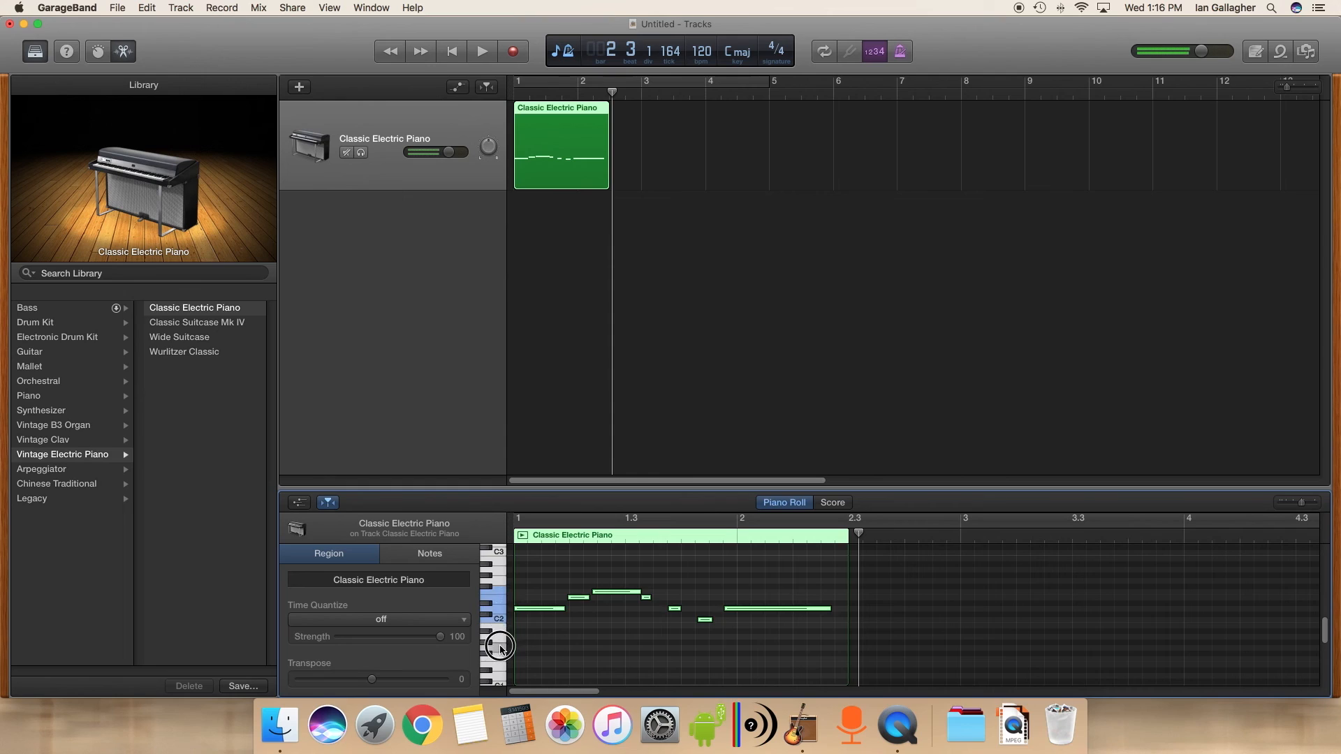
left_click(551, 628)
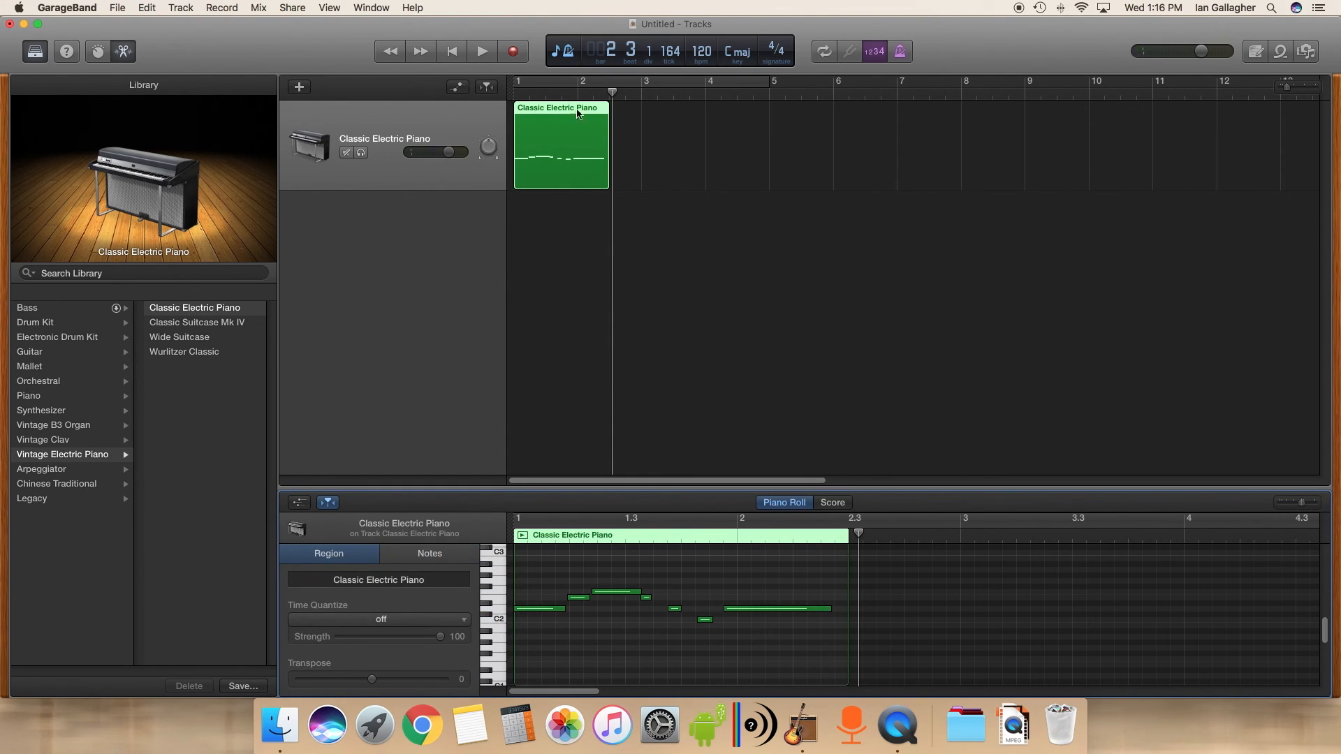
key("Return")
key("space")
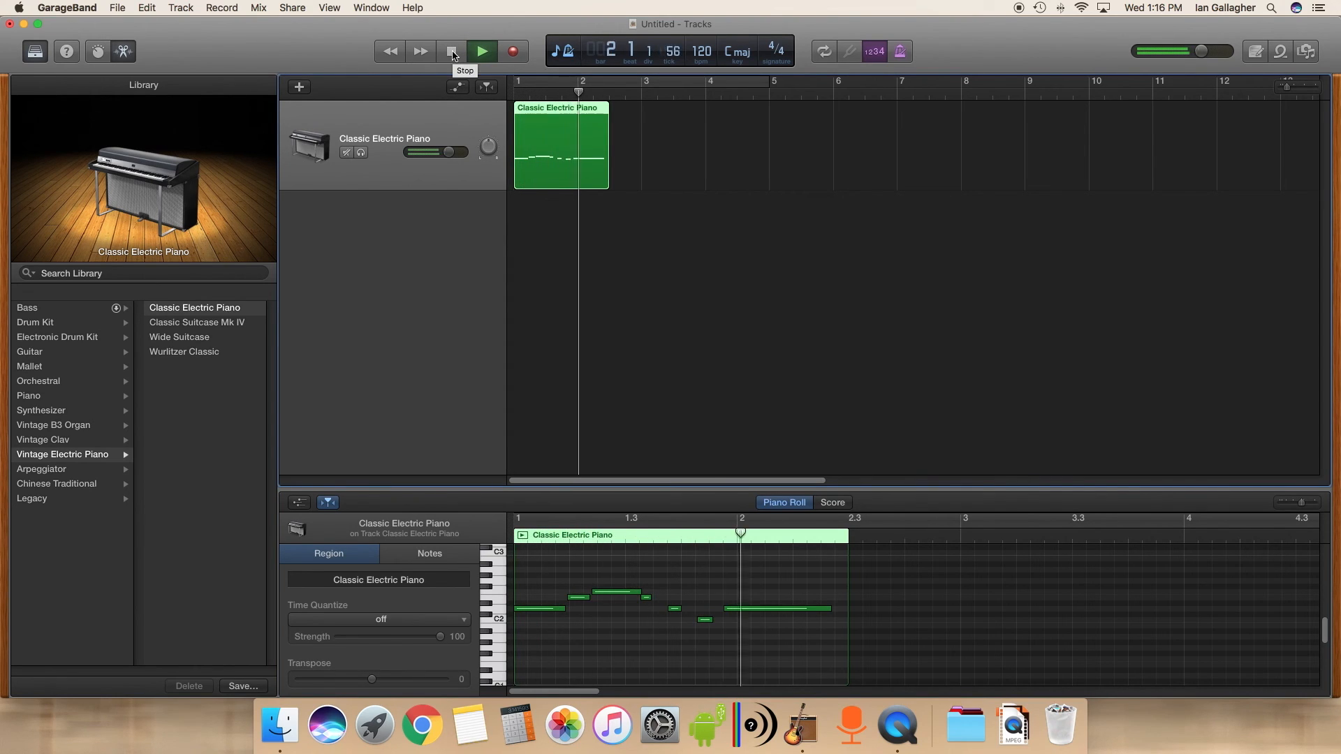
left_click(453, 55)
Nudge the low C2 note slightly earlier and the melody's second note slightly later in the Piano Roll, and return the playhead to the start
left_click(706, 621)
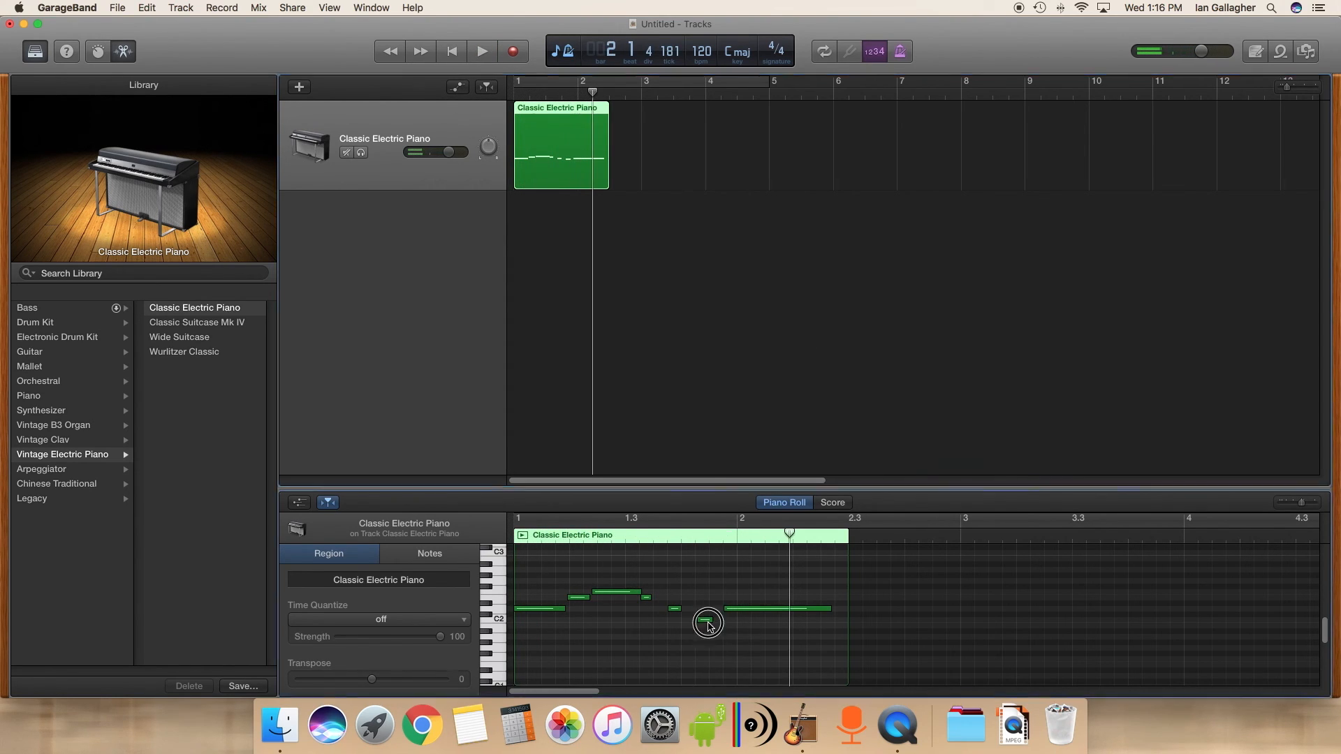
left_click_drag(705, 622, 582, 598)
key("Return")
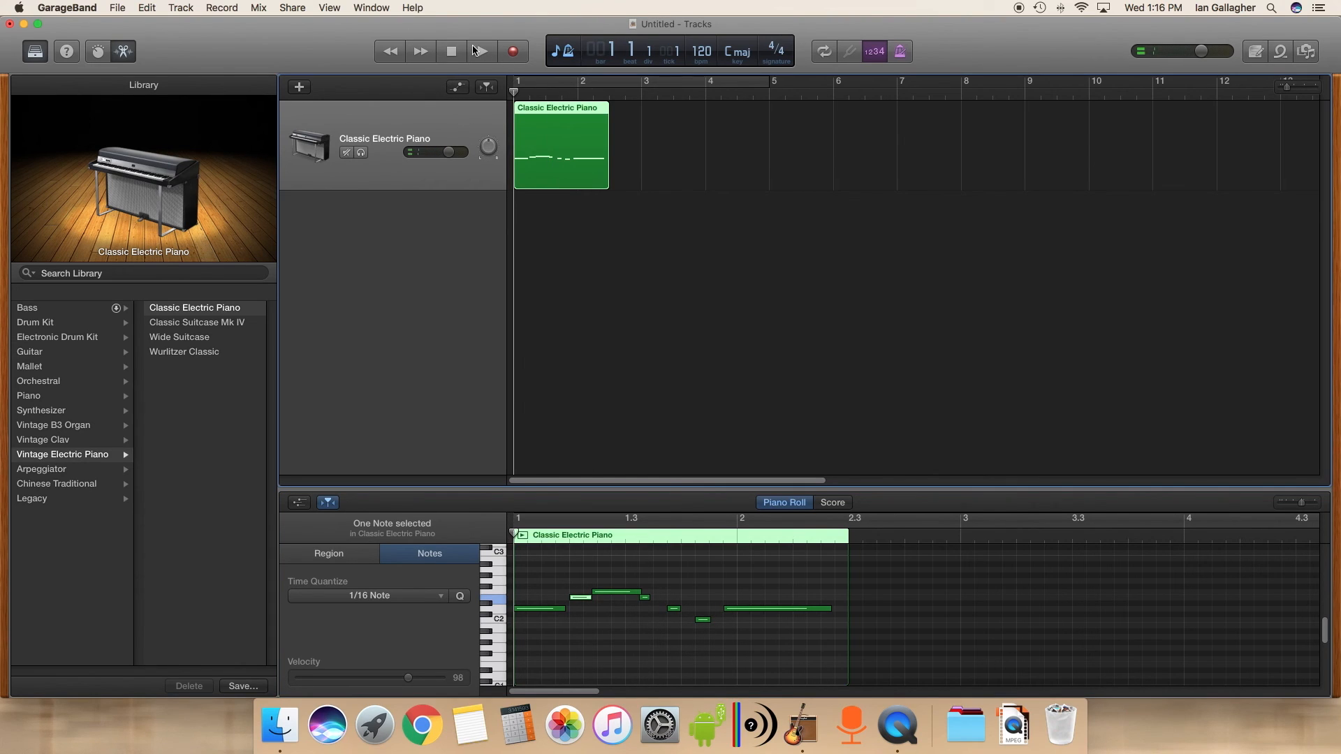
Lengthen the short D2 note before bar 2 in the Piano Roll, check it with playback, and trim it back partway
key("space")
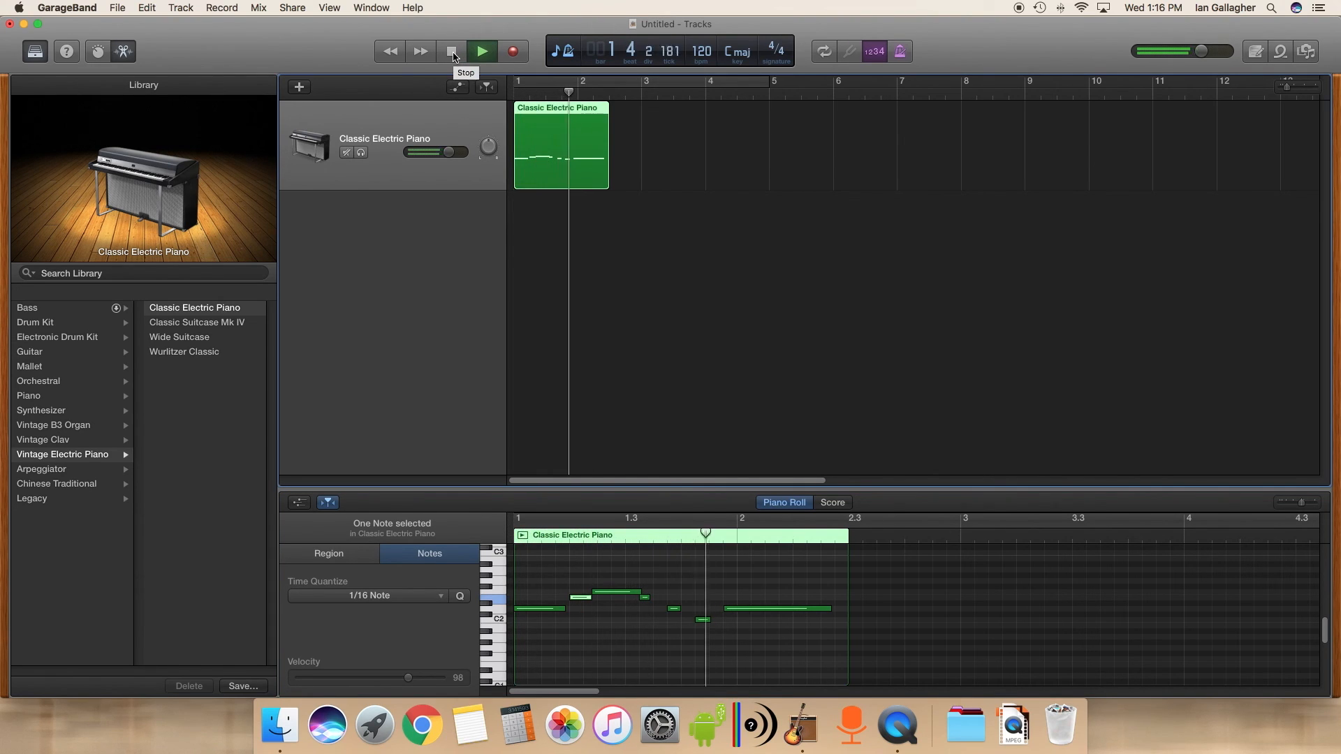
left_click(453, 56)
left_click_drag(678, 610, 721, 606)
key("Return")
left_click(483, 56)
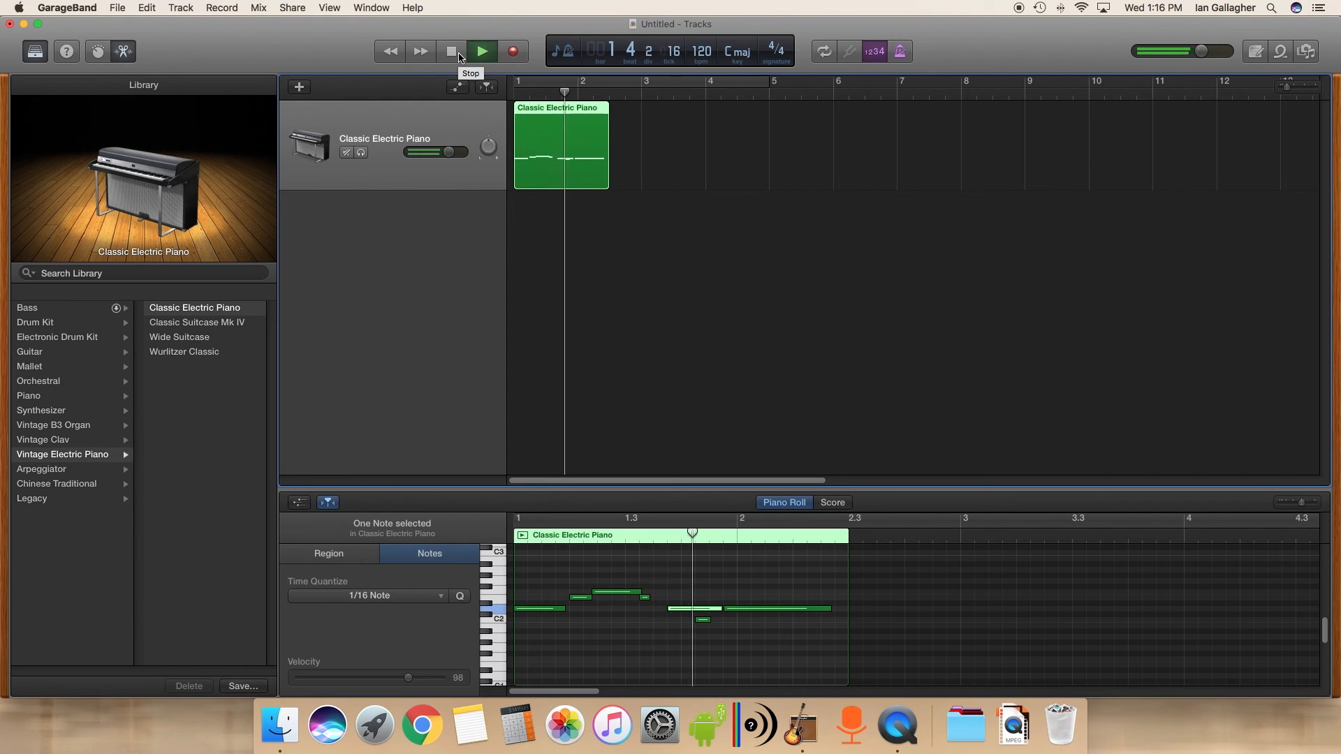
left_click(461, 56)
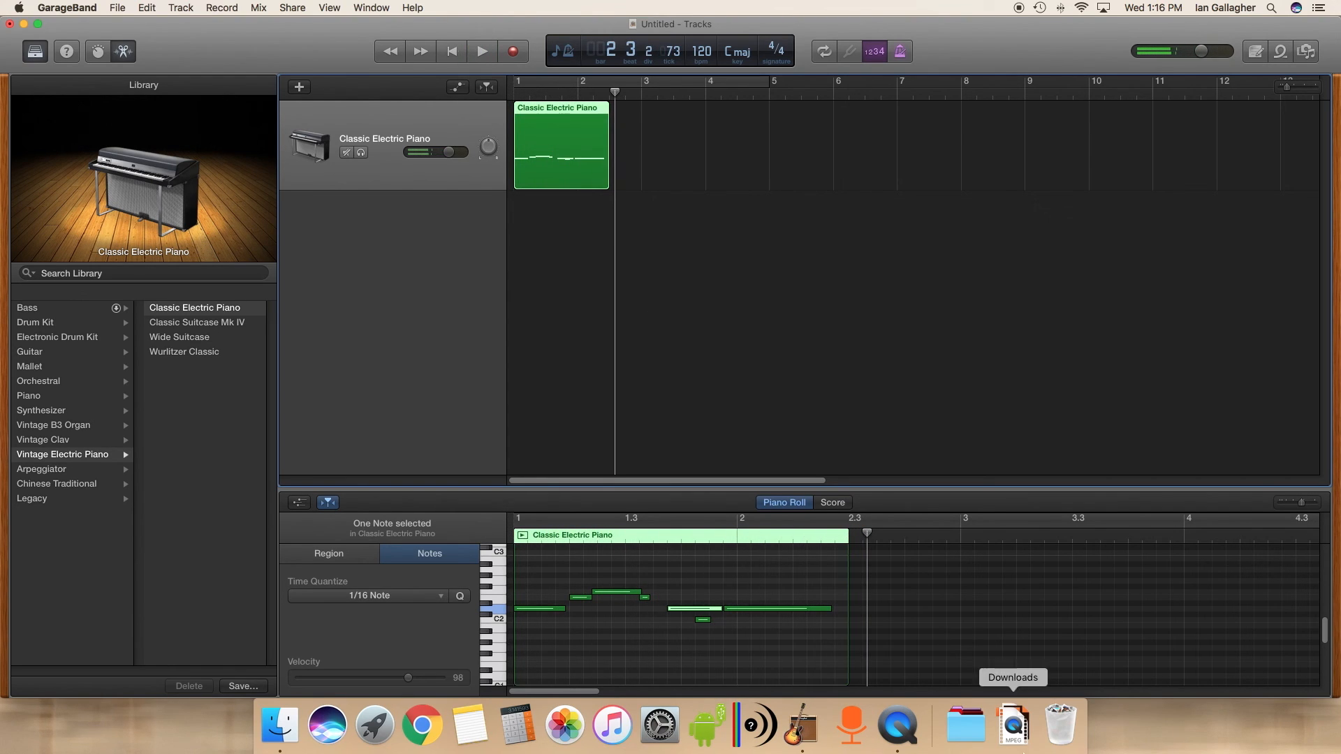
left_click_drag(720, 608, 688, 609)
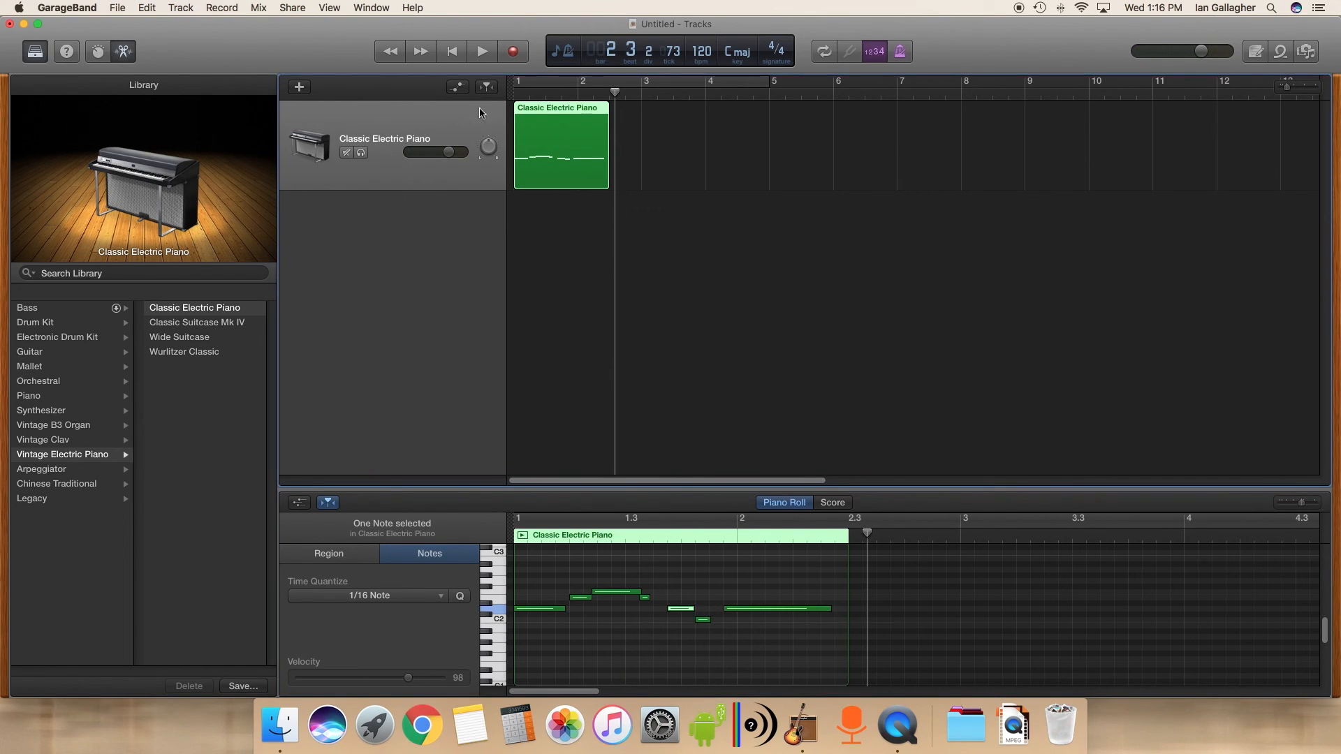
Sound several keys on the Piano Roll's keyboard, and play the region from the start of the project
left_click(498, 585)
left_click(500, 611)
left_click(498, 571)
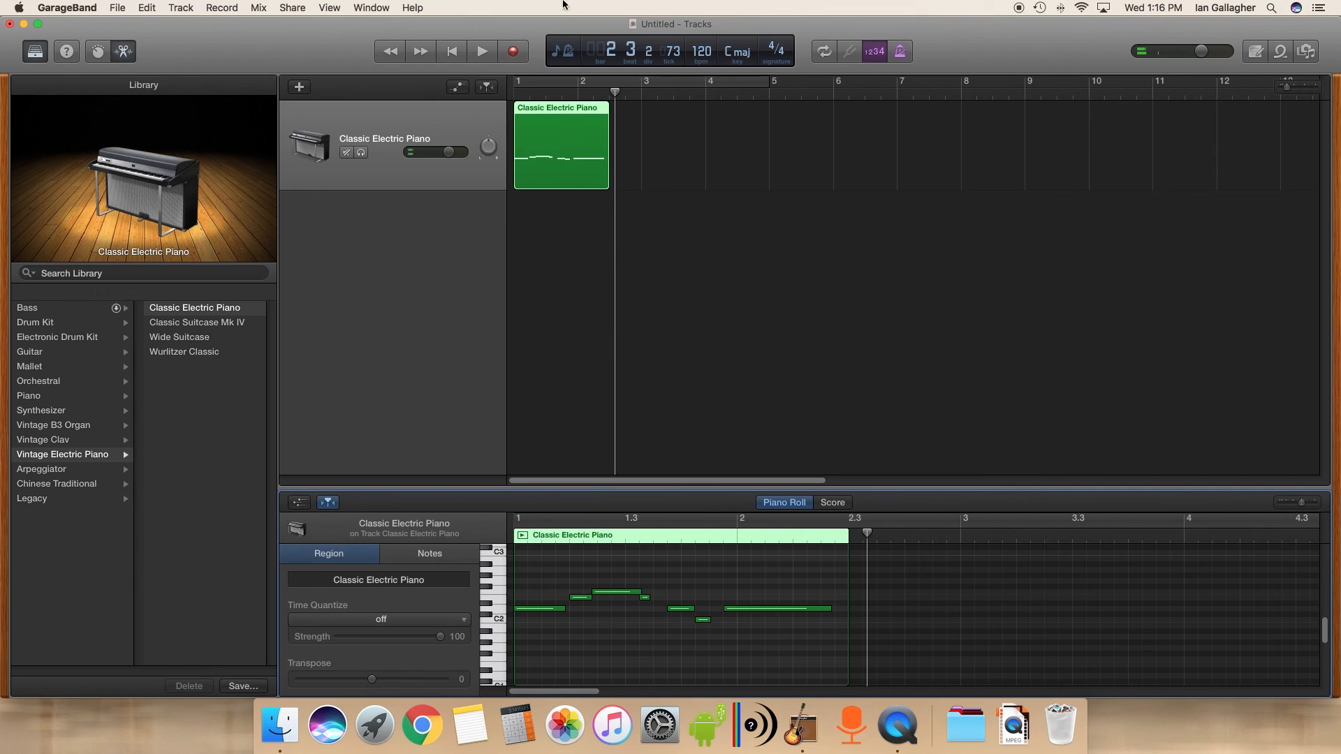
left_click(512, 92)
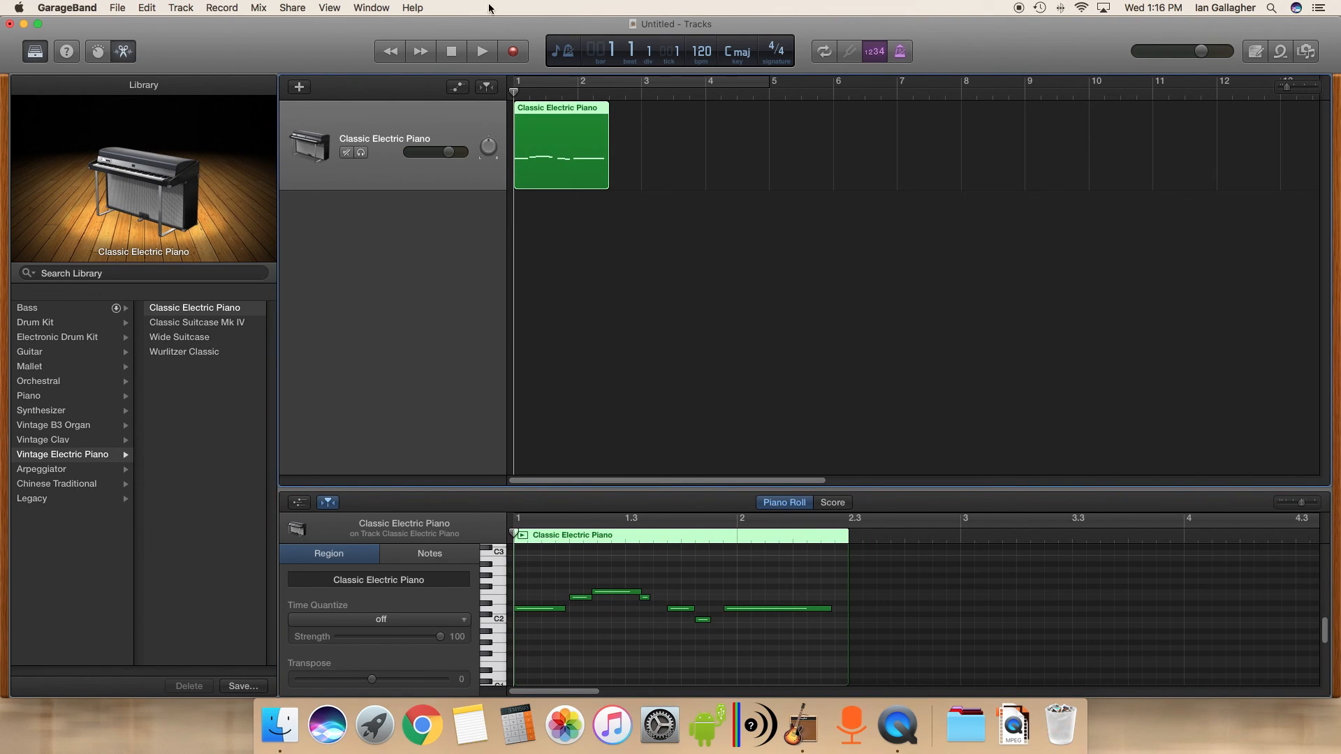
left_click(482, 51)
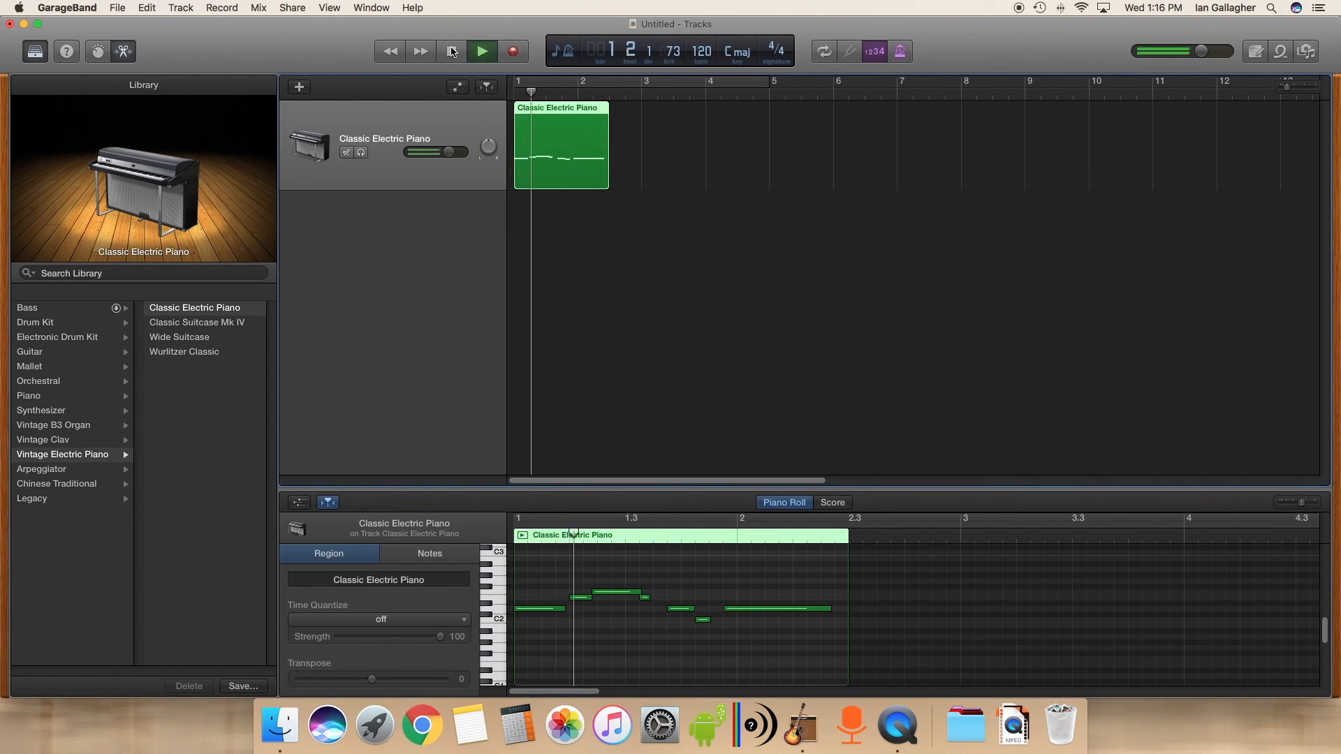
Lower the melody's first note to C2, and add an A#1 note at beat 2 extending almost to the short D2 note
left_click_drag(542, 611, 542, 622)
left_click(580, 598)
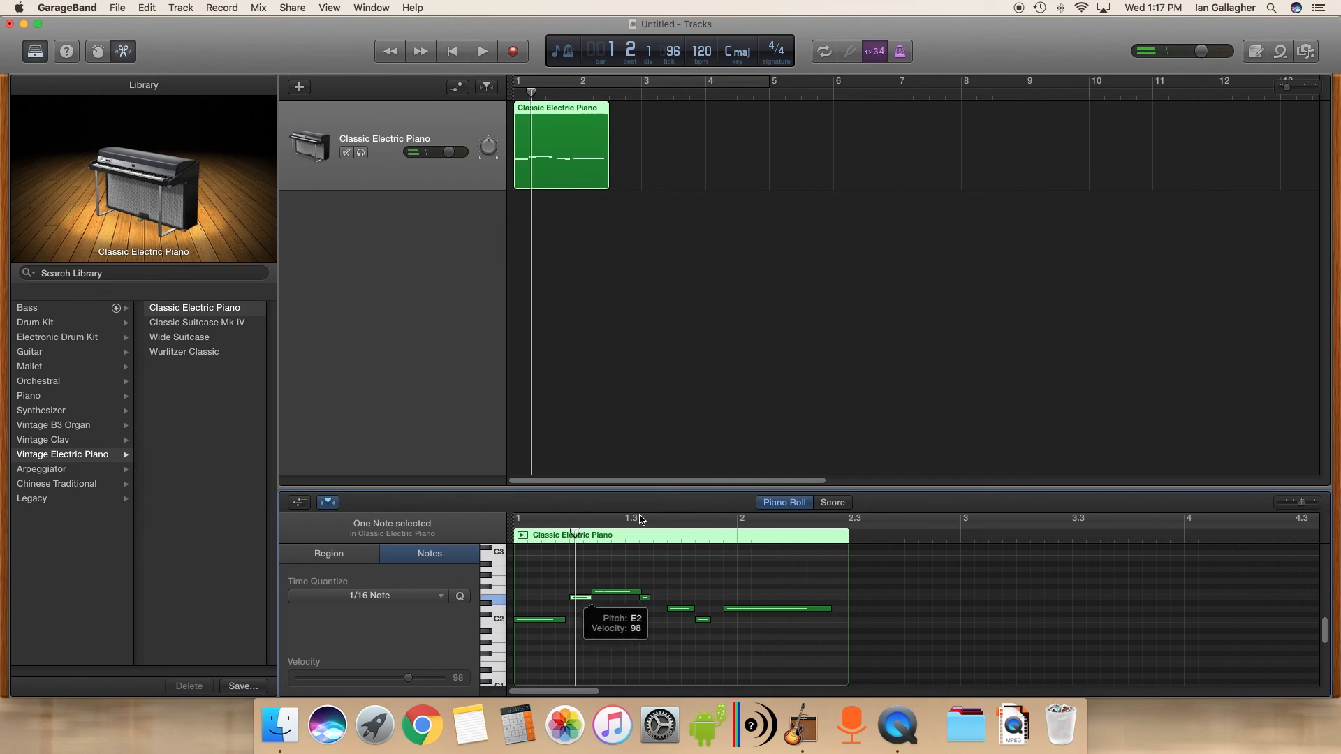
left_click(578, 630, "super")
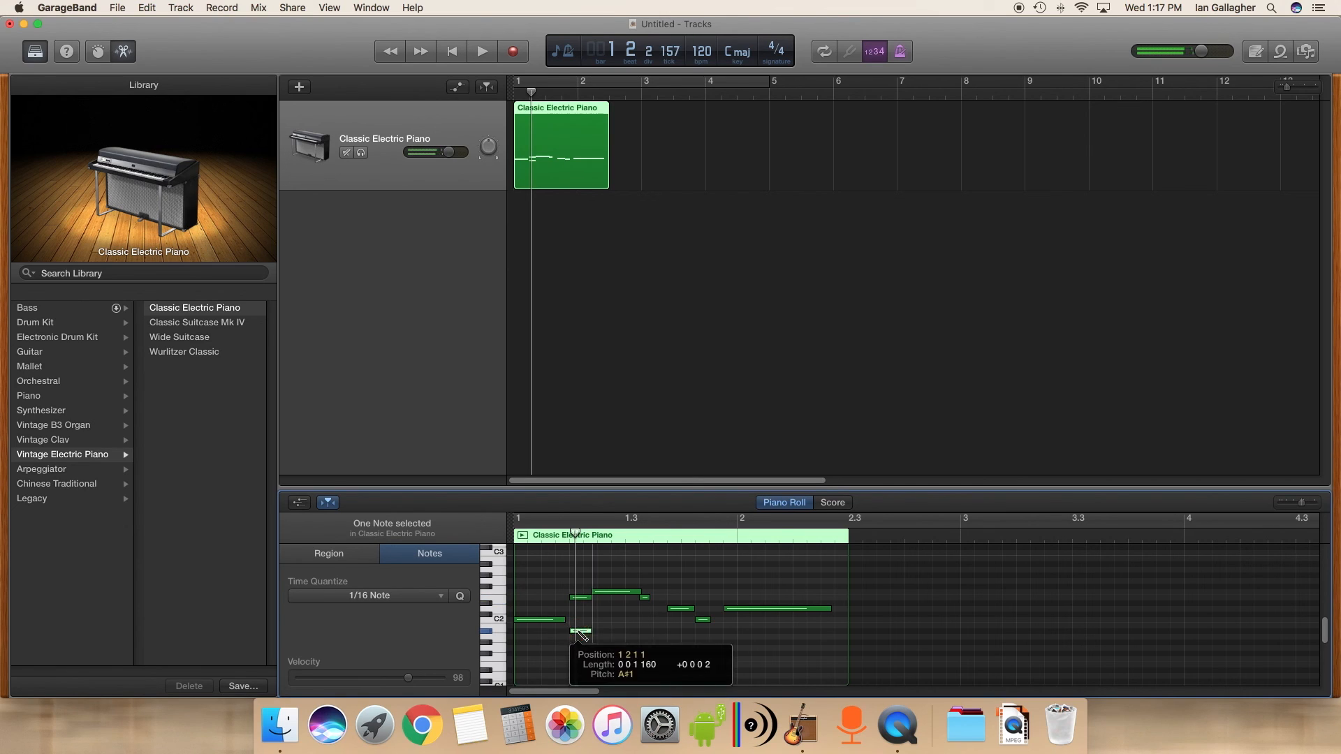
left_click_drag(588, 630, 664, 632)
Replay the region from the start, and add an A1 note beneath the final long D2 note, matching its length
left_click_drag(532, 92, 478, 92)
left_click(482, 55)
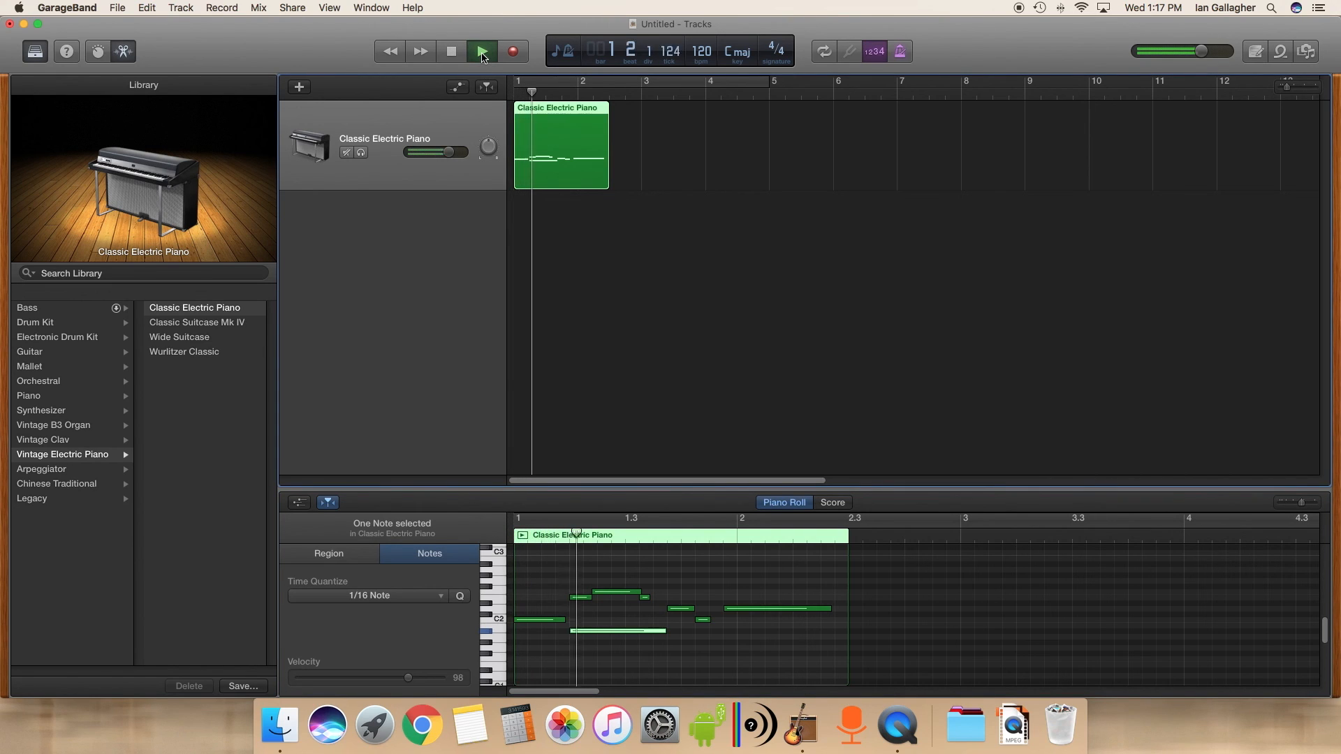
left_click(458, 53)
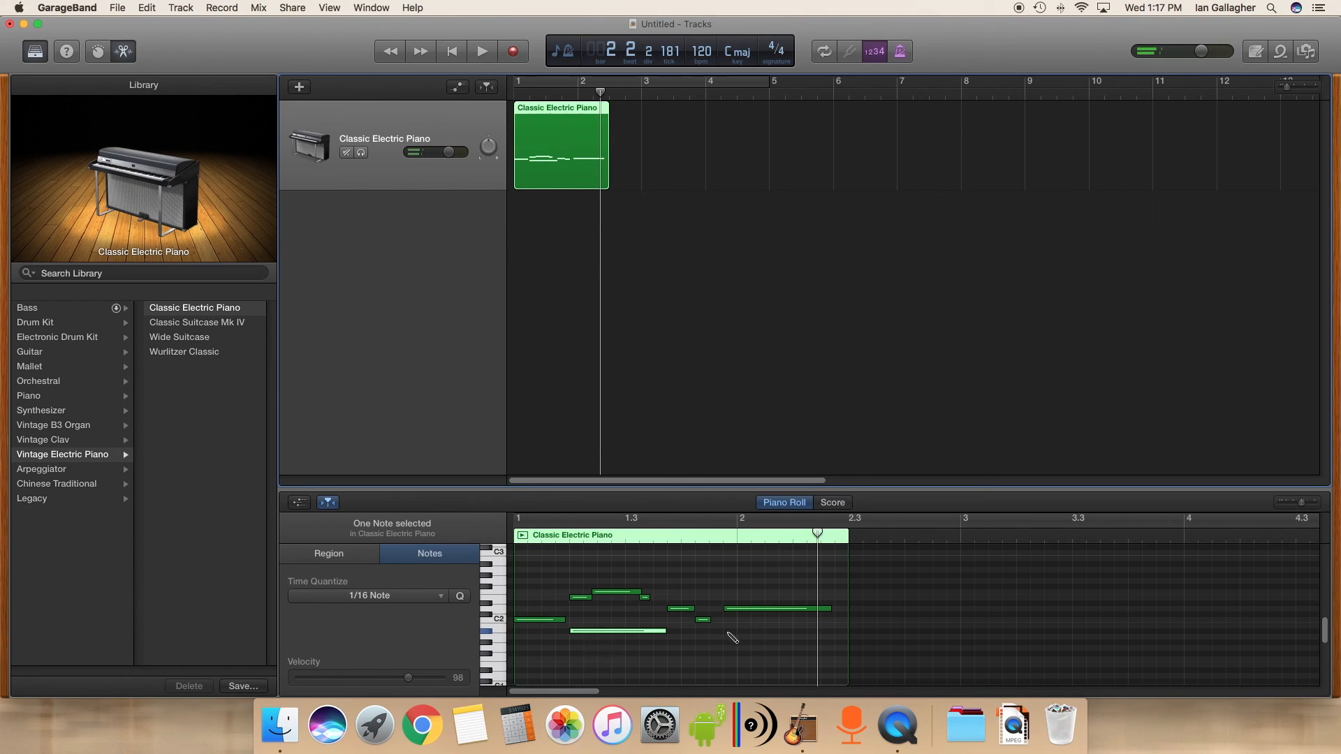
left_click(728, 637, "super")
left_click_drag(818, 637, 833, 638)
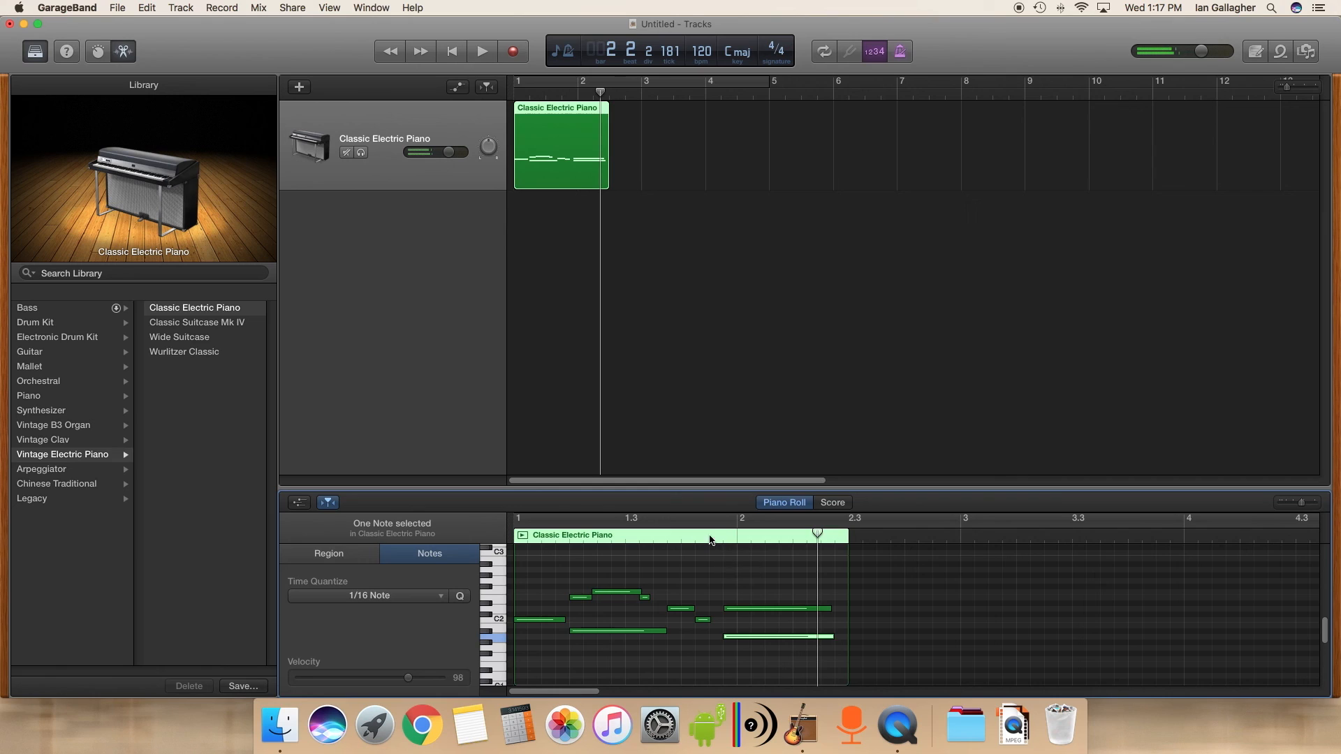
Move the playhead back, toggle cycle mode on and off, and play the region with both added low notes
left_click(702, 521)
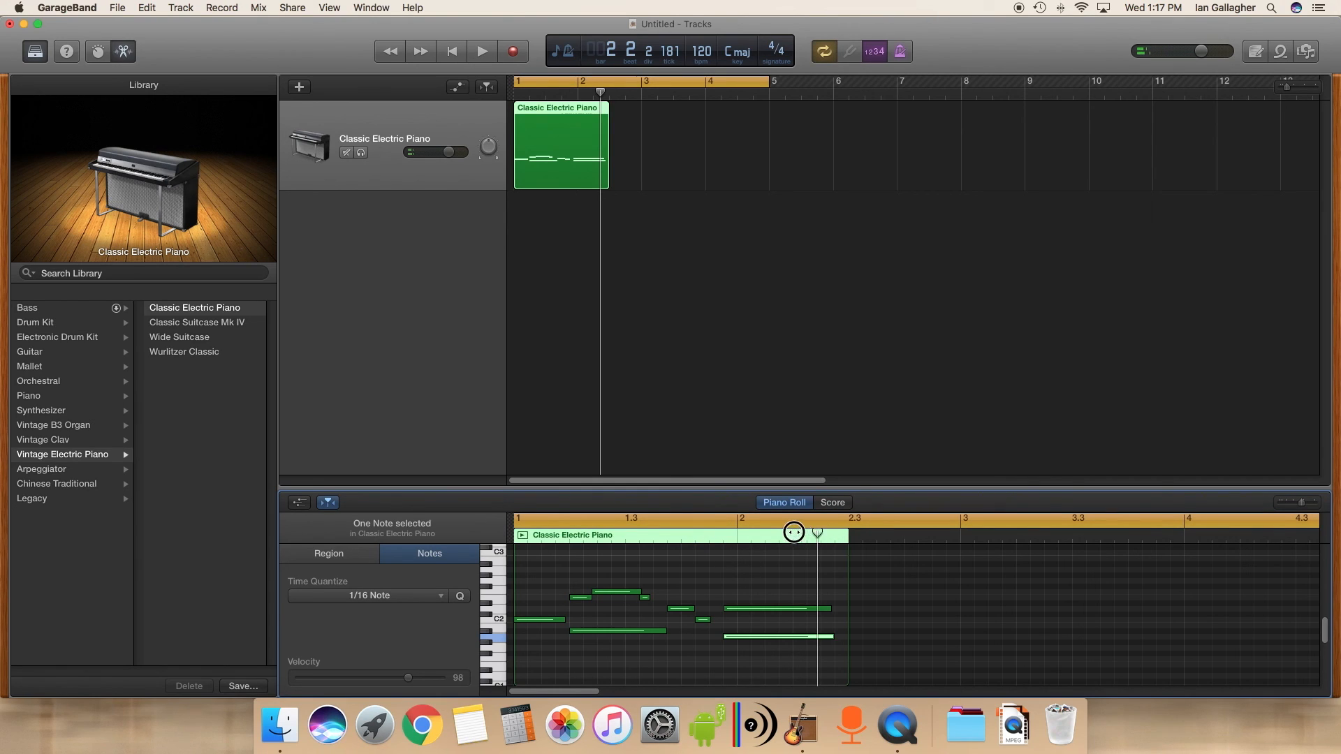
left_click_drag(794, 532, 682, 532)
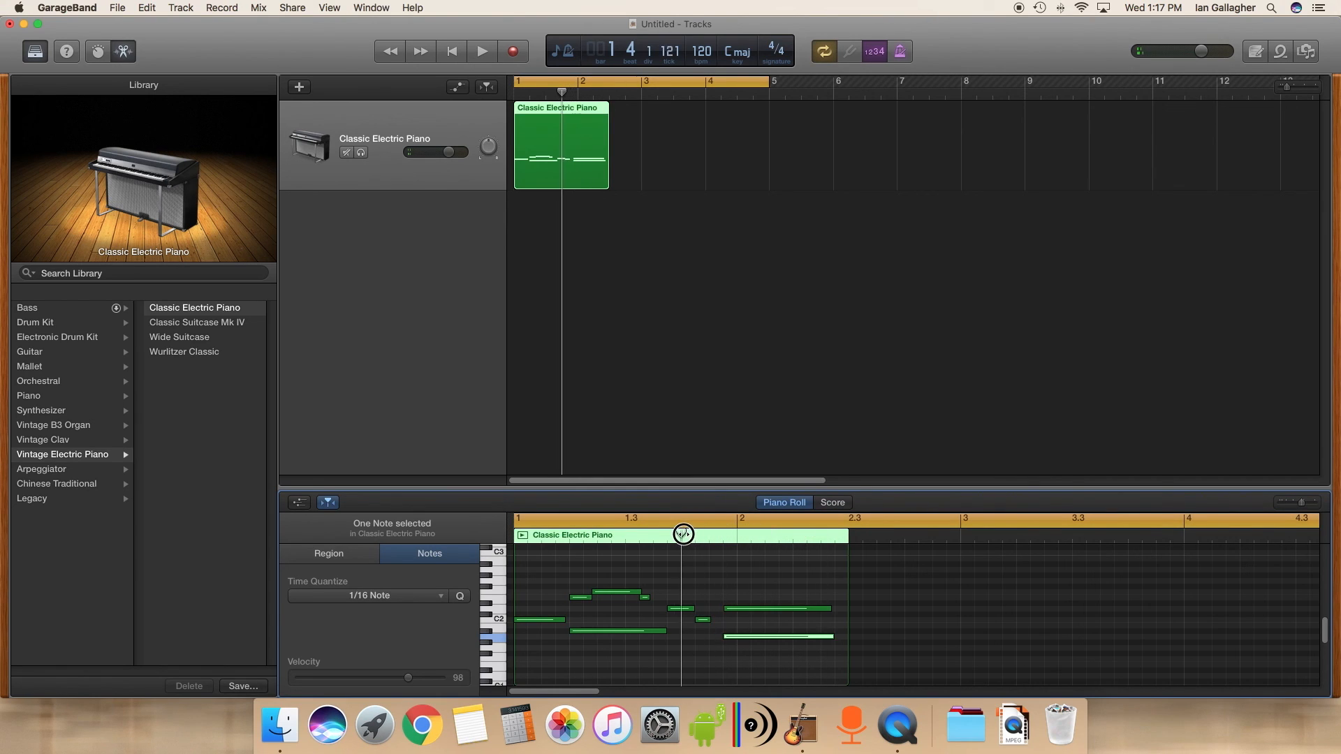
left_click(824, 51)
left_click(470, 52)
left_click(452, 52)
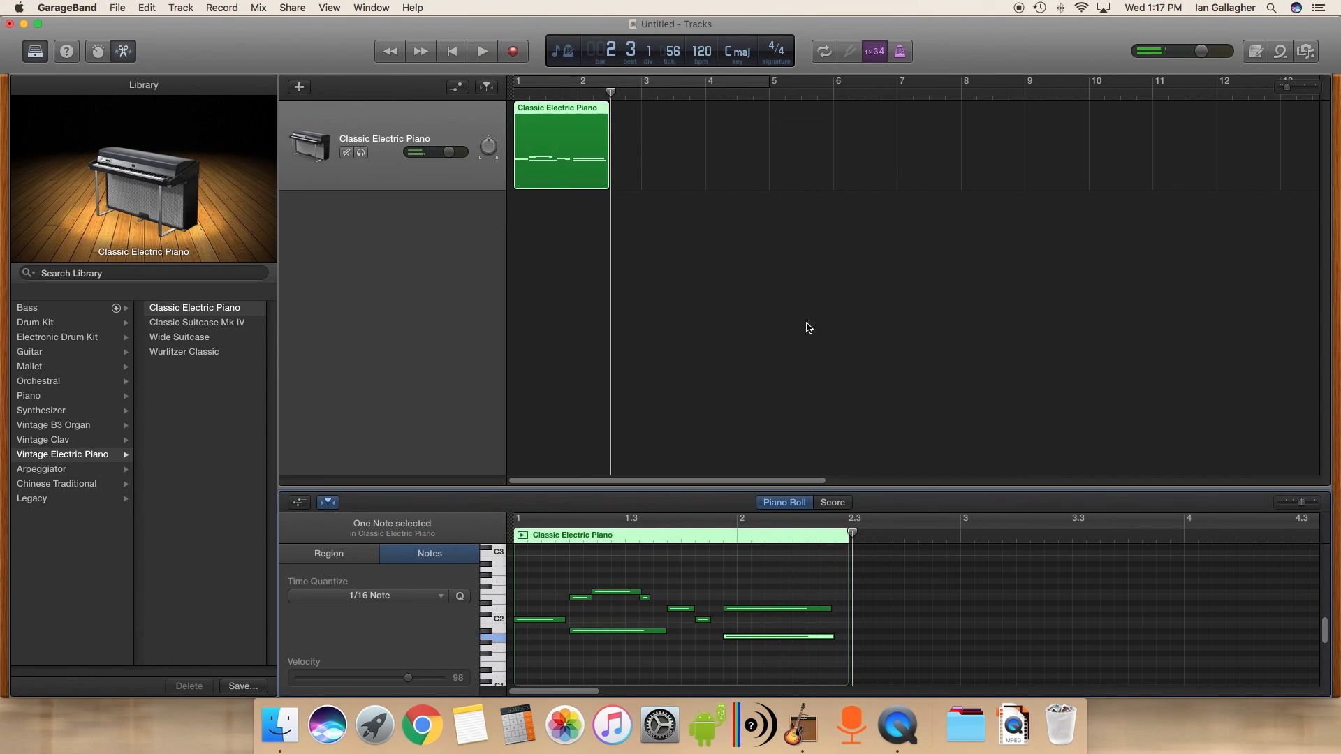
Compare the Piano Roll's region and note settings, sound several of its keyboard keys, and clear the note selection
left_click(357, 559)
left_click(420, 562)
left_click(491, 587)
left_click(494, 607)
left_click(494, 640)
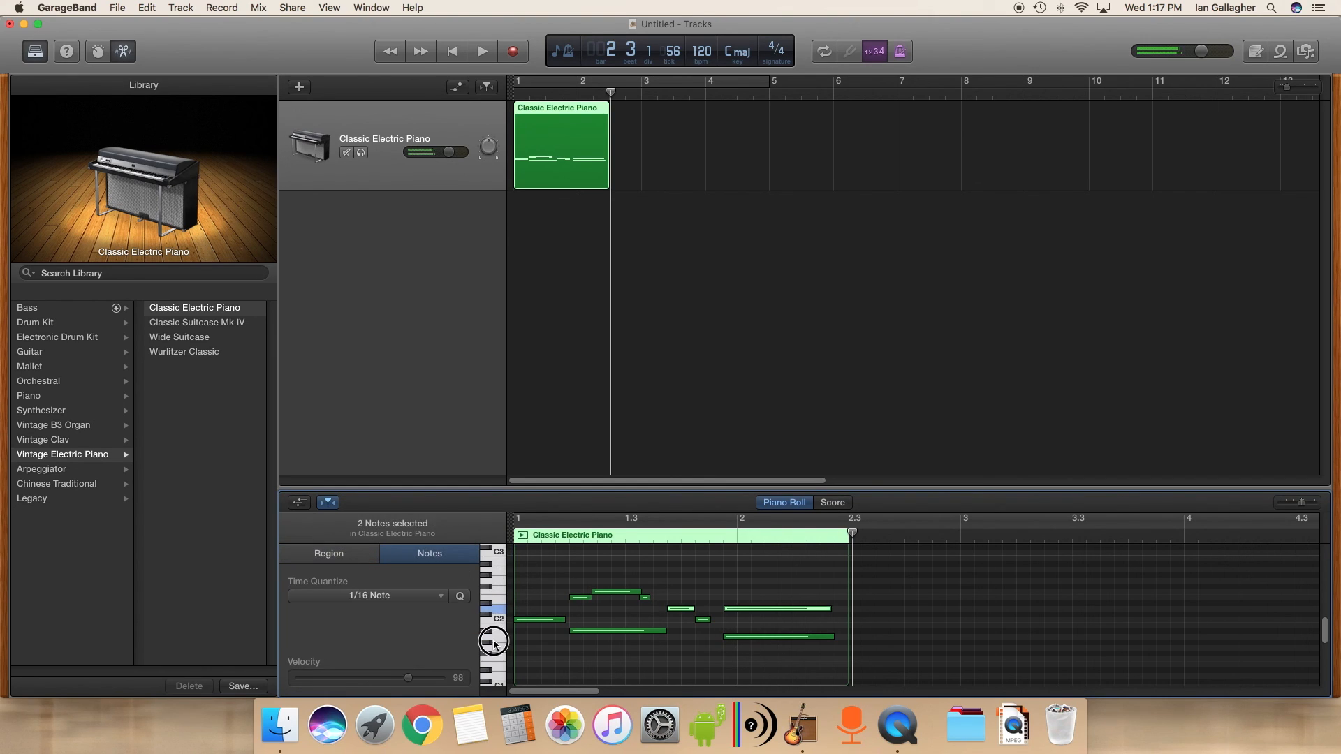
left_click(496, 583)
left_click(543, 563)
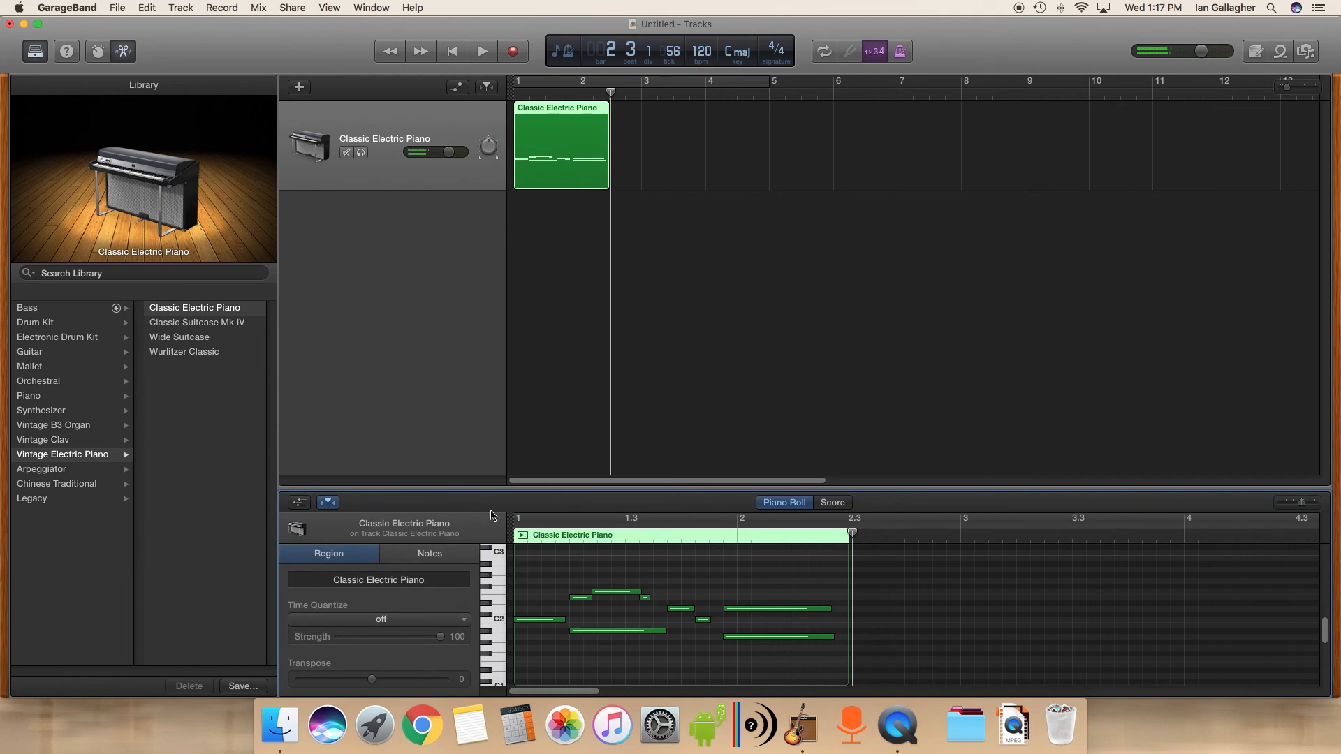
Return the playhead to the start, change the track's instrument to Acoustic Guitar from the Library's Guitar category, and play the region
left_click_drag(577, 92, 311, 119)
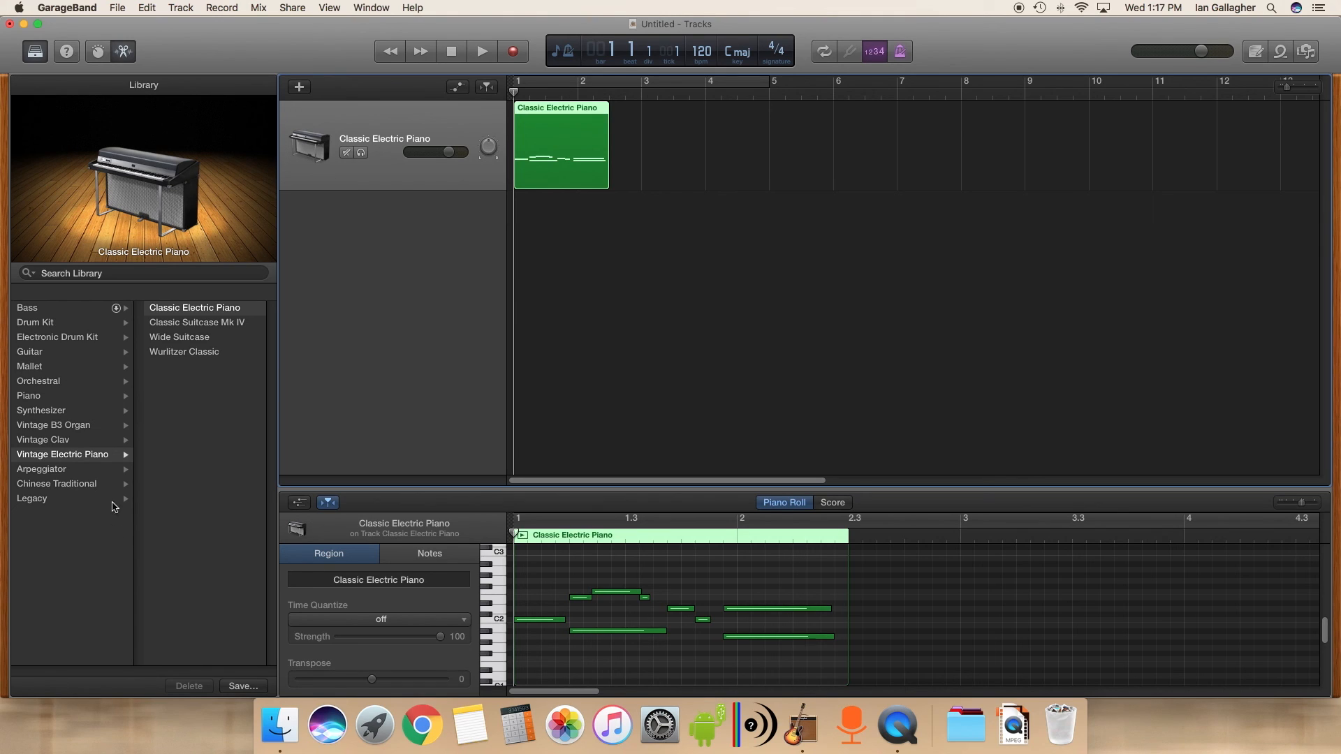
left_click(101, 455)
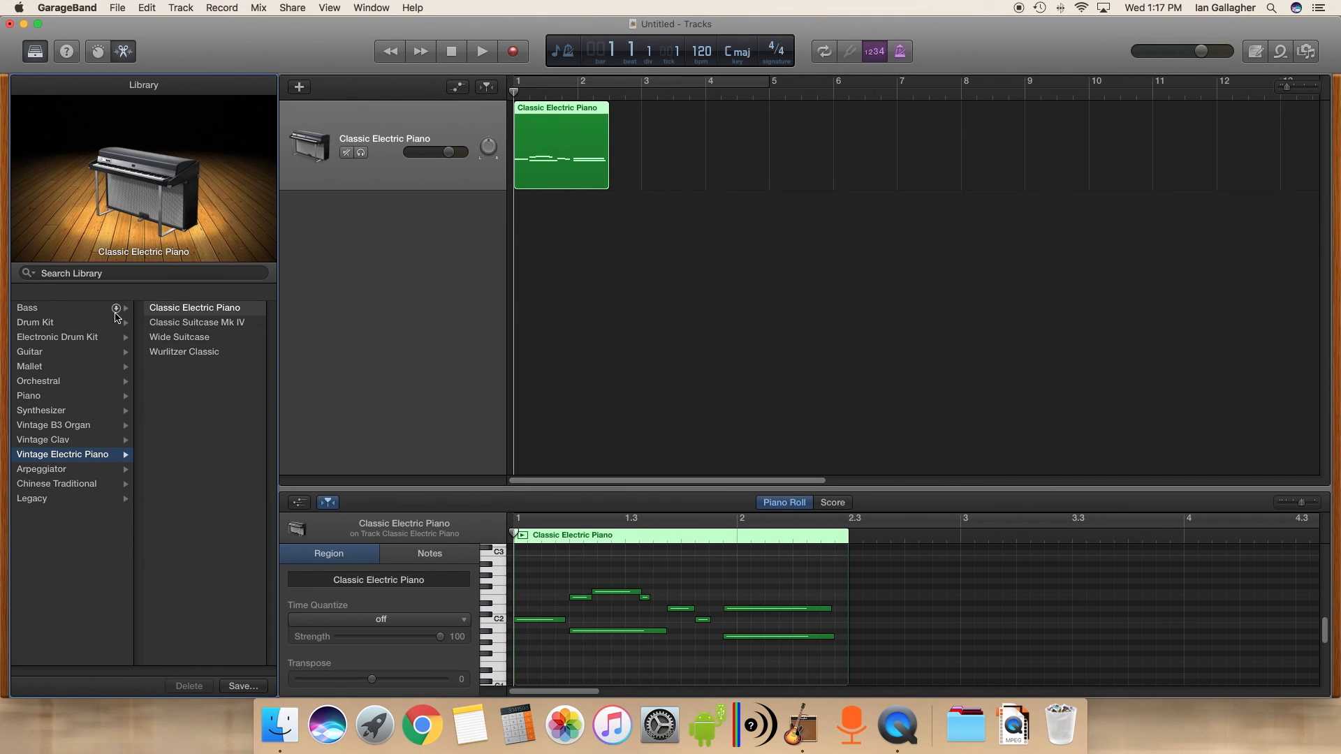
left_click(31, 353)
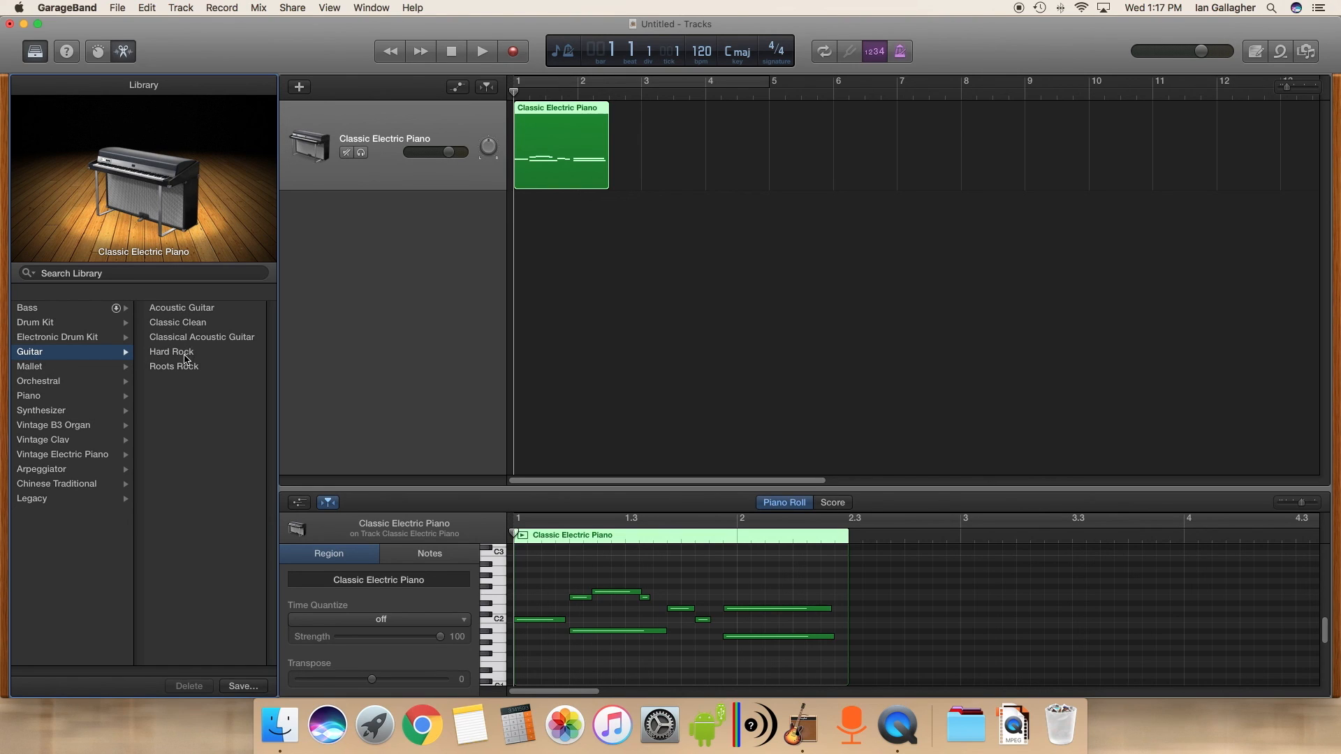
left_click(68, 311)
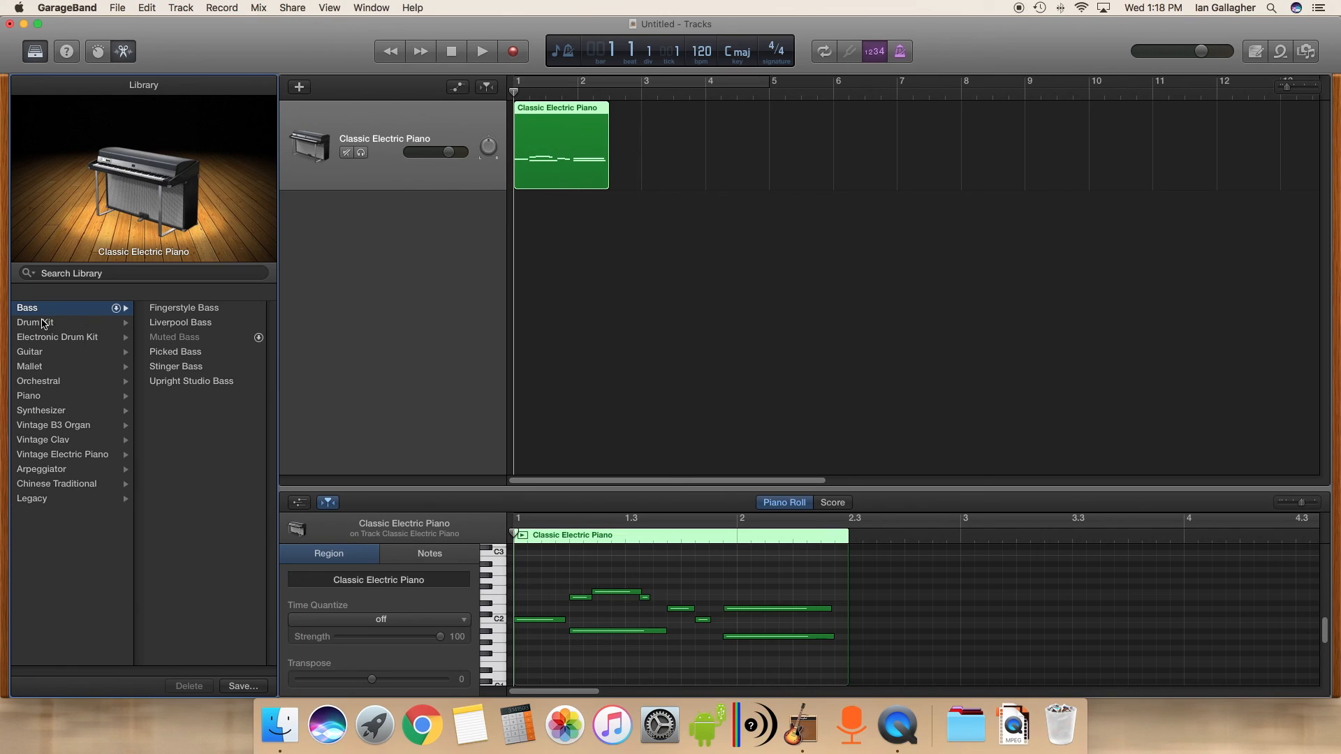
left_click(32, 351)
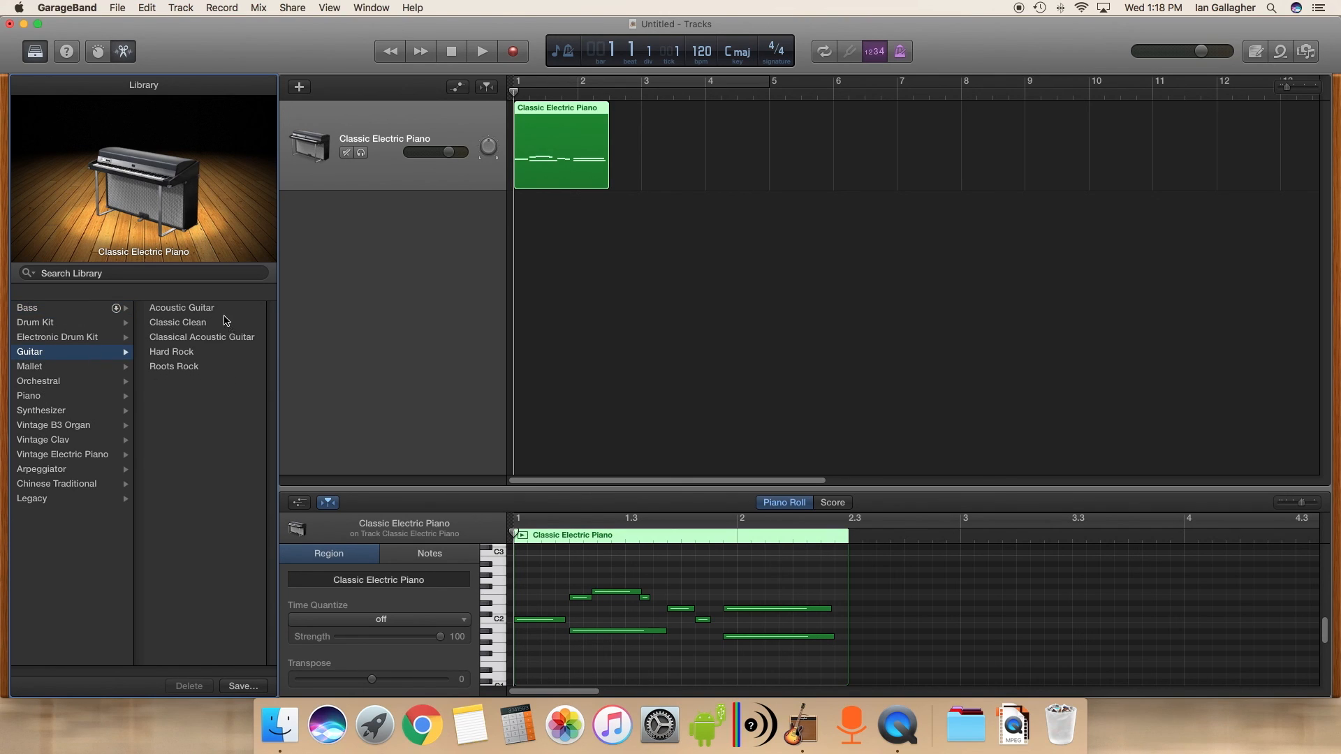
left_click(183, 313)
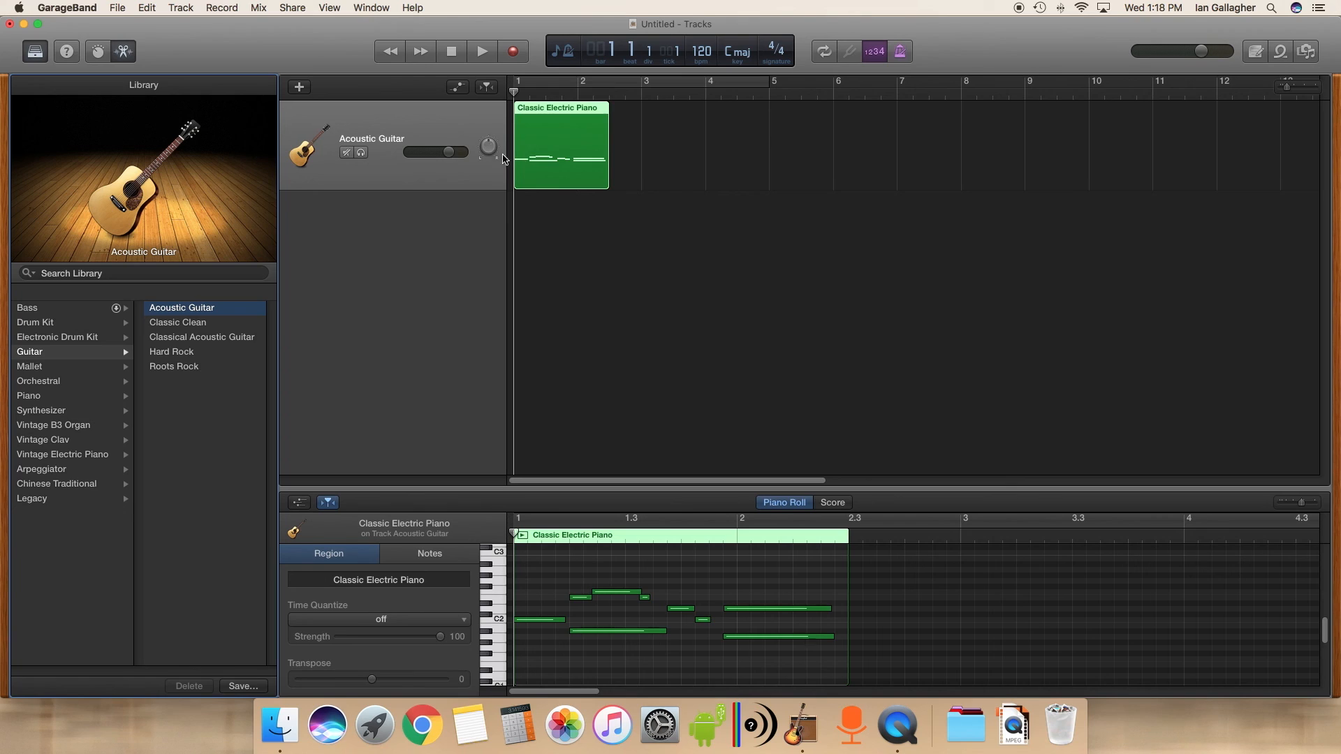
key("space")
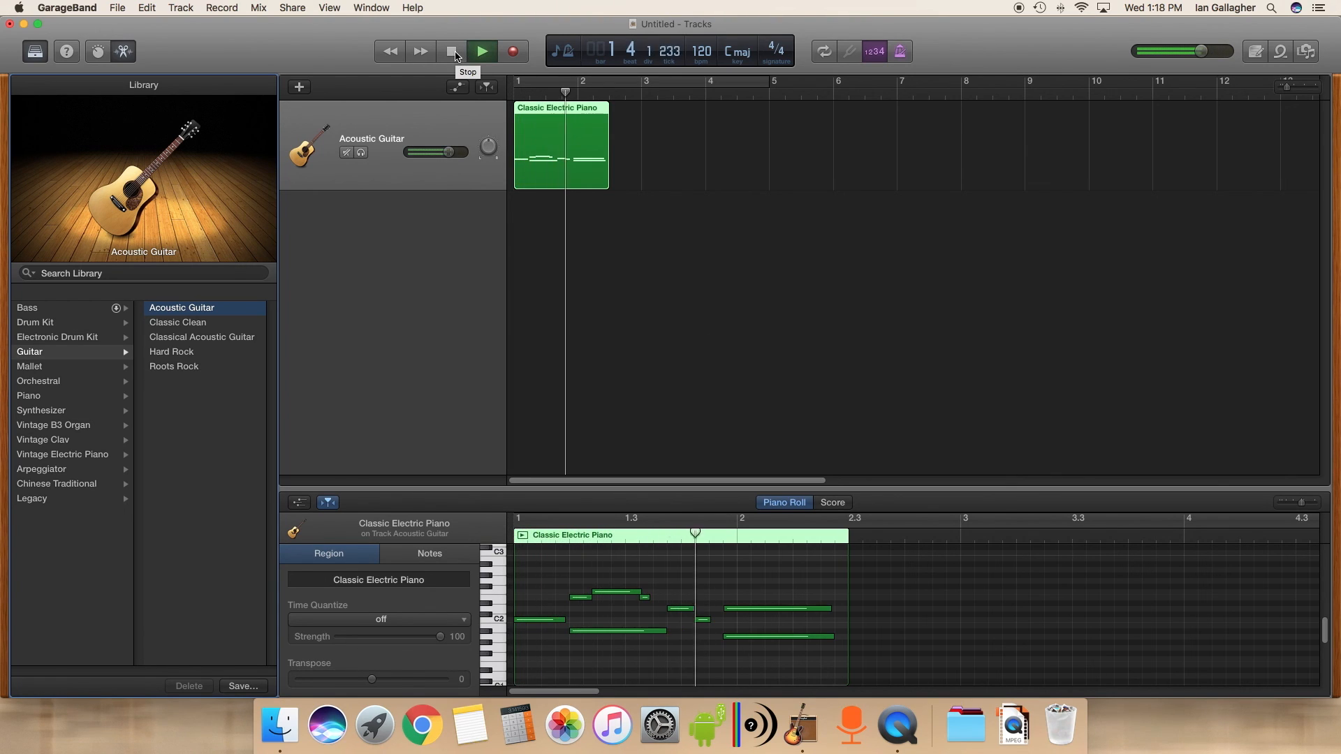
left_click(452, 52)
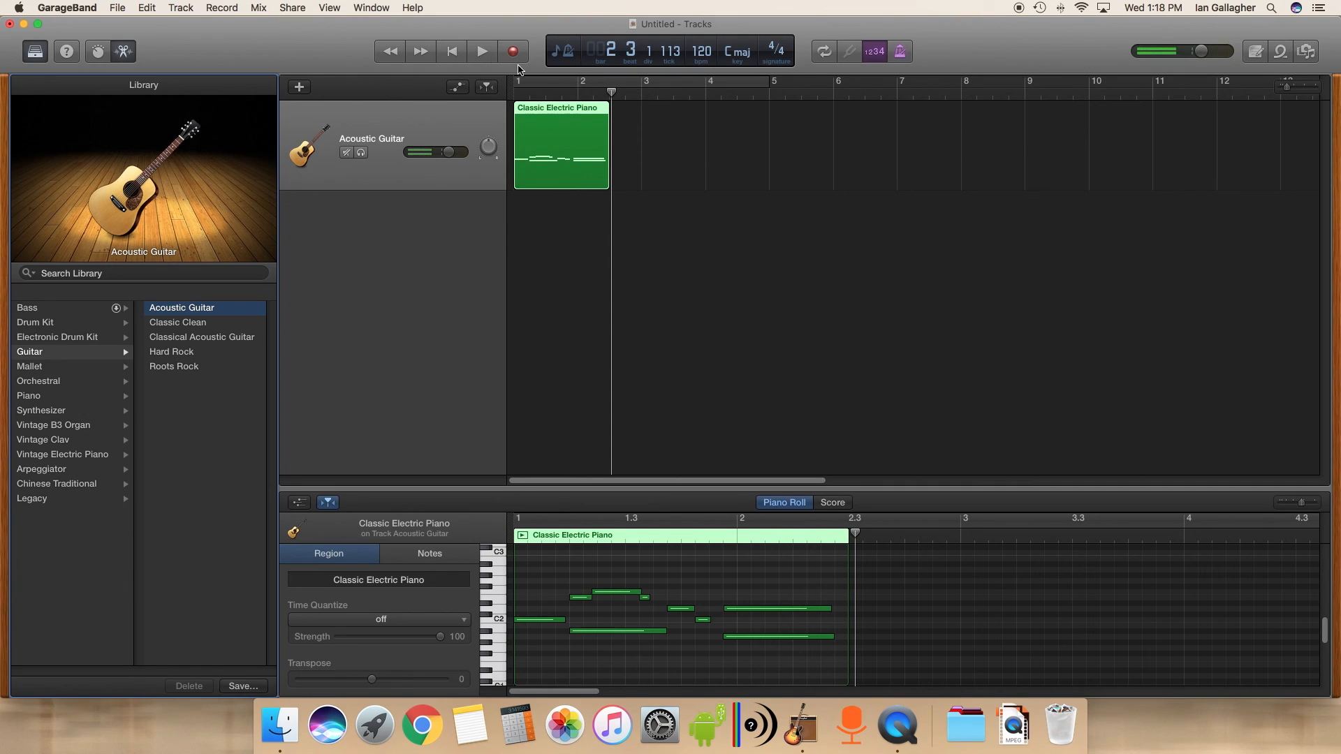
Change the track's instrument to the Hard Rock guitar and play the region from the start
left_click(171, 355)
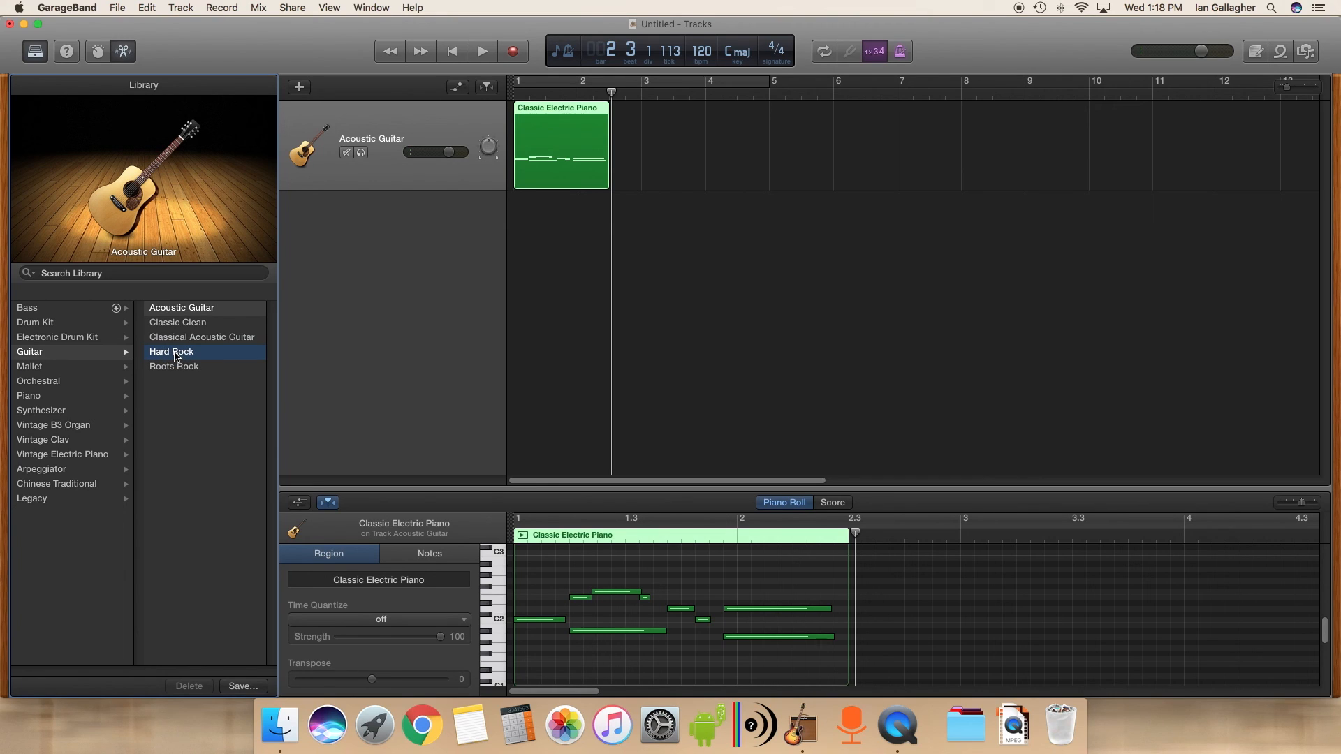
left_click_drag(536, 93, 464, 93)
left_click(481, 54)
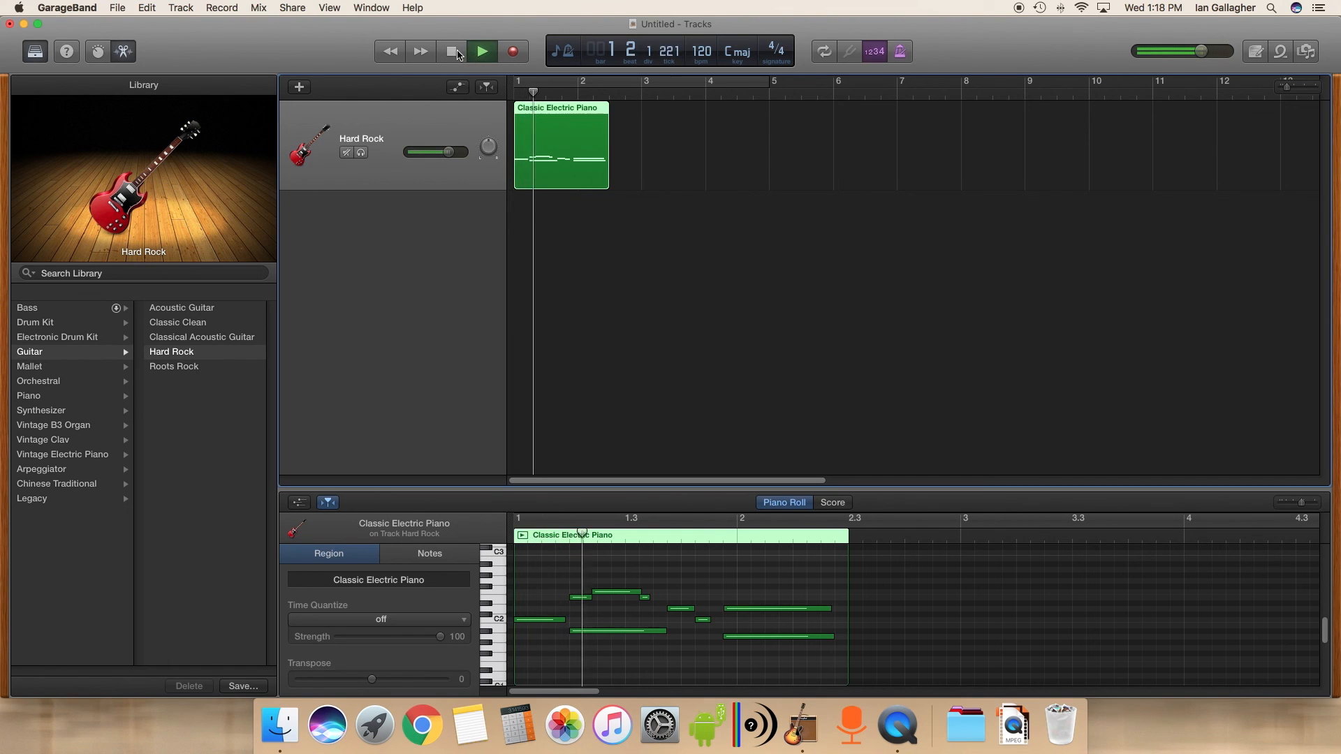
left_click(457, 53)
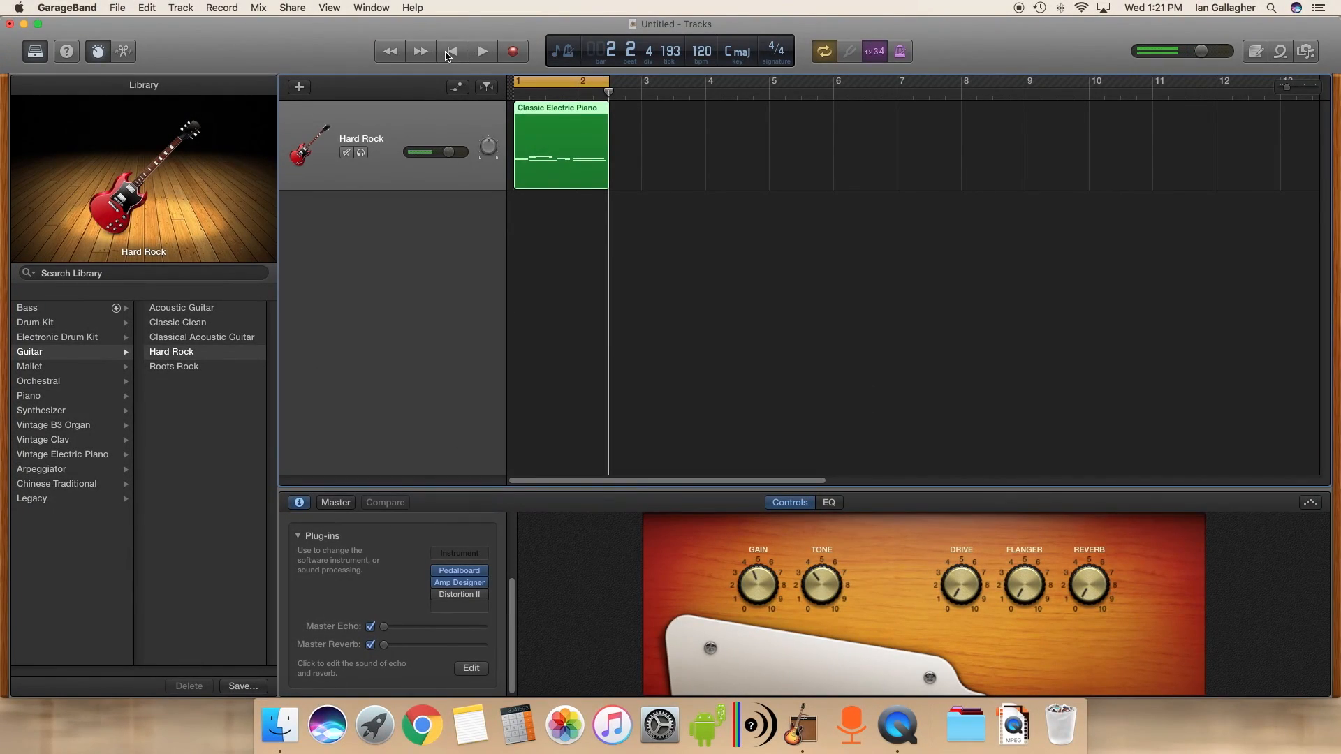
Return the playhead to the start, set the project tempo to 56, and play the cycled region at that tempo
left_click(452, 53)
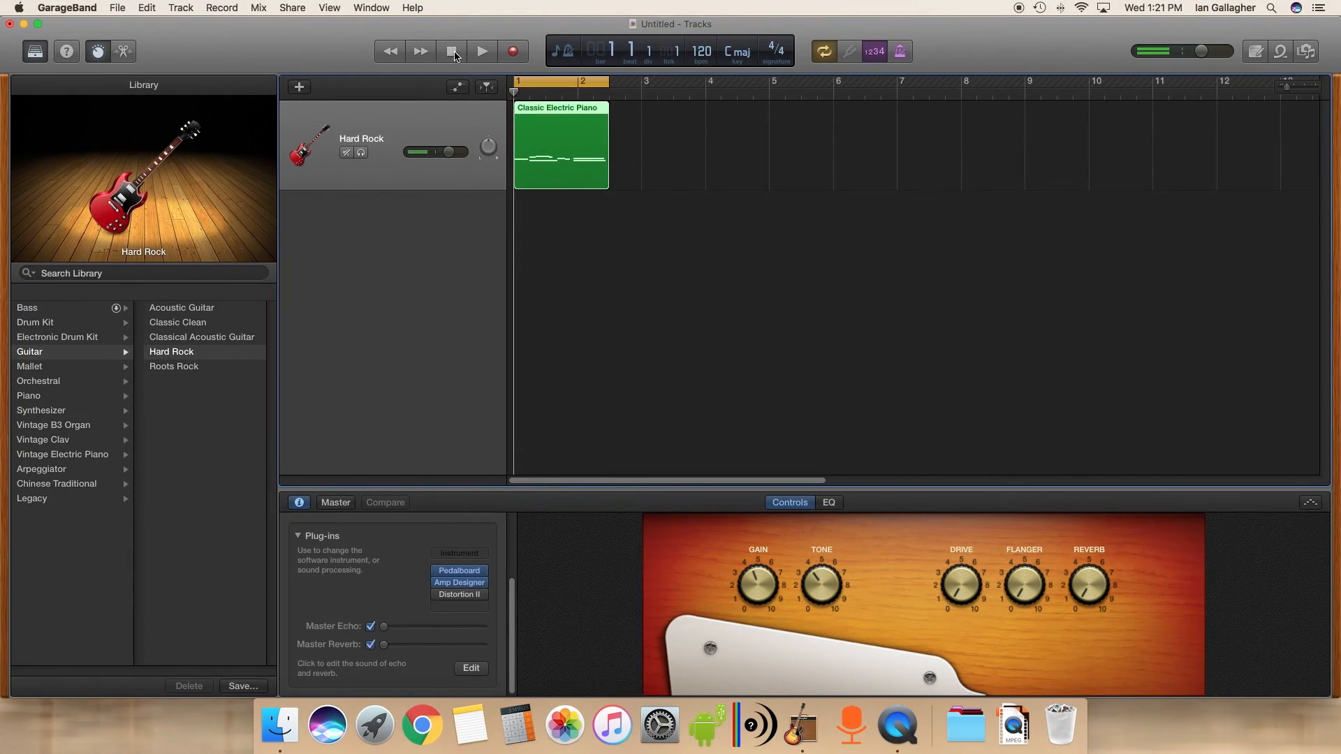
double_click(704, 54)
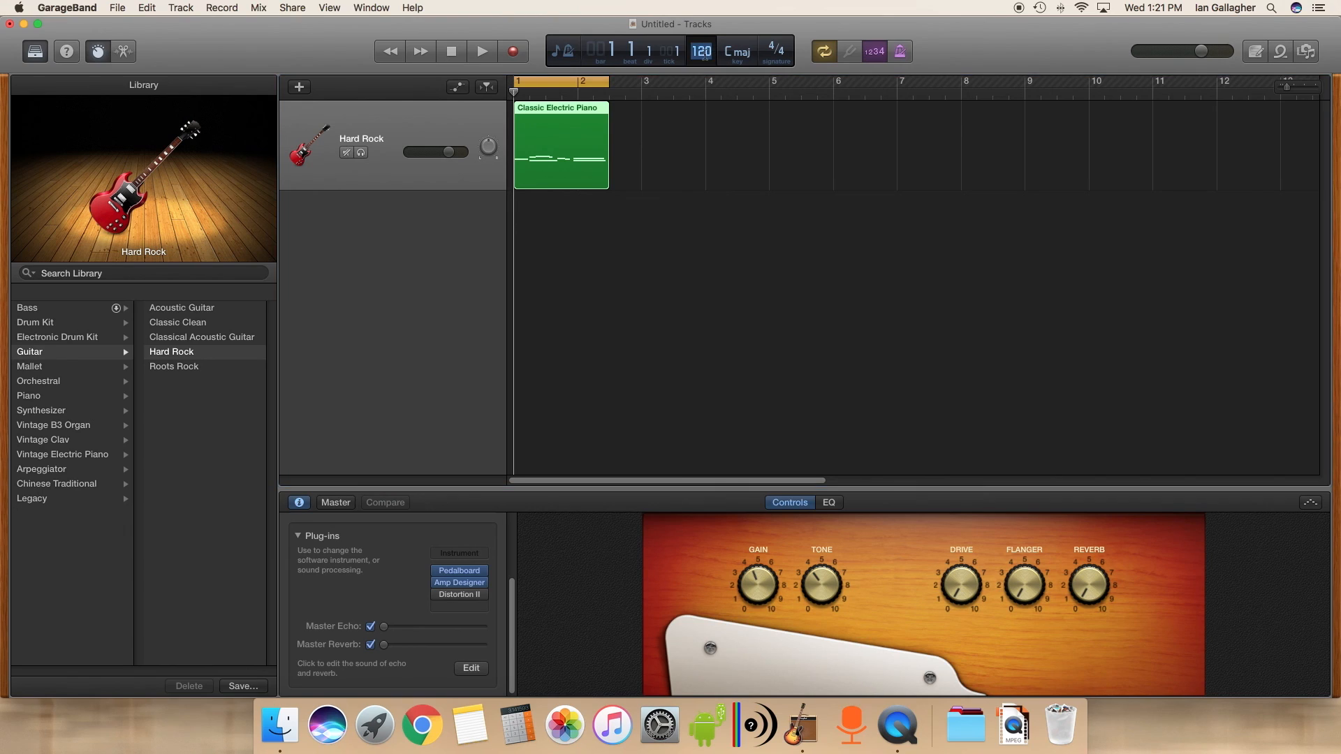
left_click(710, 54)
key("Return")
left_click_drag(706, 52, 727, 172)
left_click(486, 52)
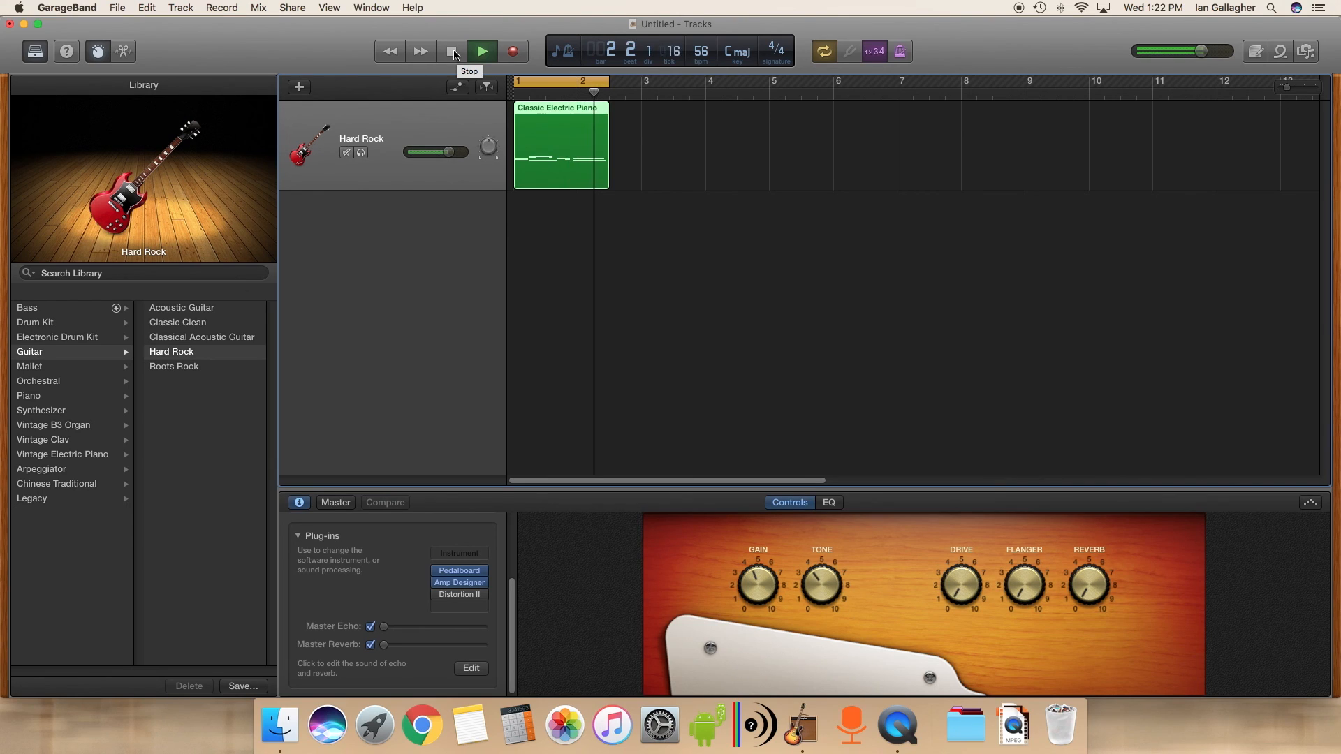
left_click(453, 54)
left_click(452, 54)
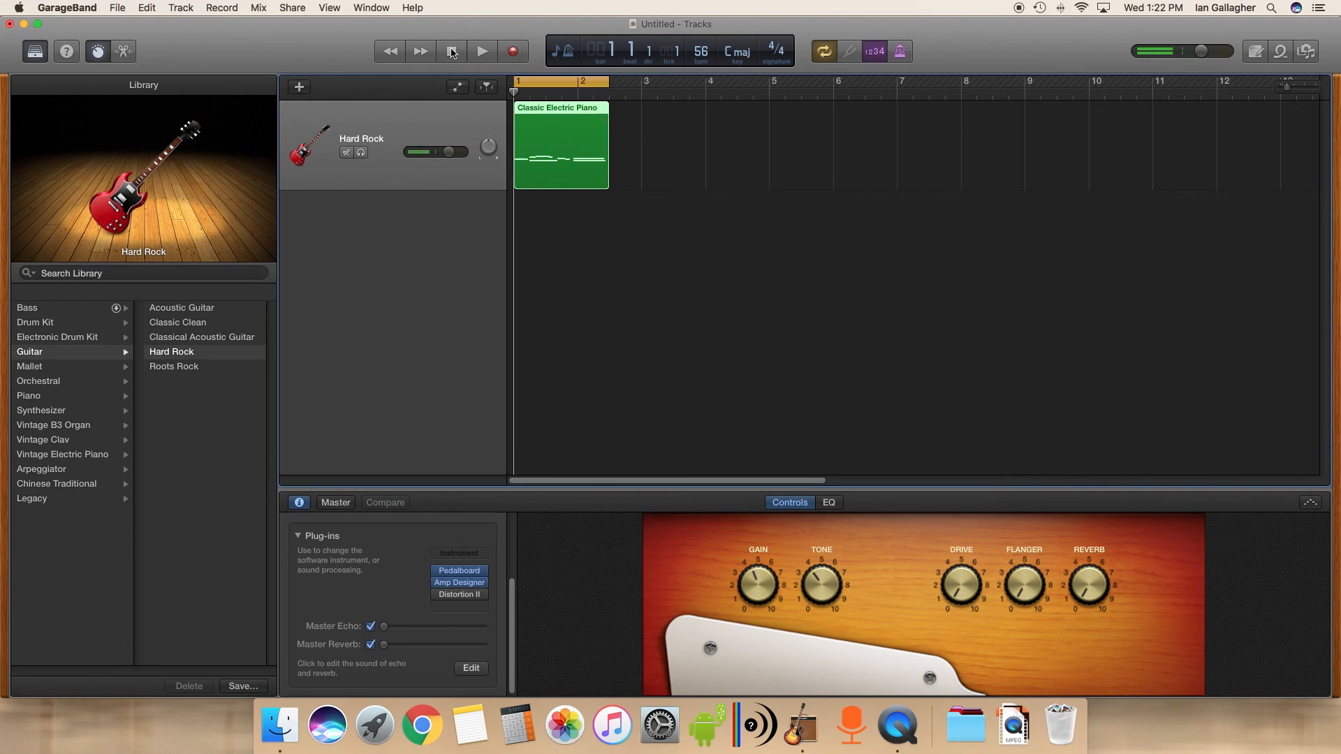
Open the region in the Piano Roll, select its C2 notes, and display the region as score notation
double_click(570, 140)
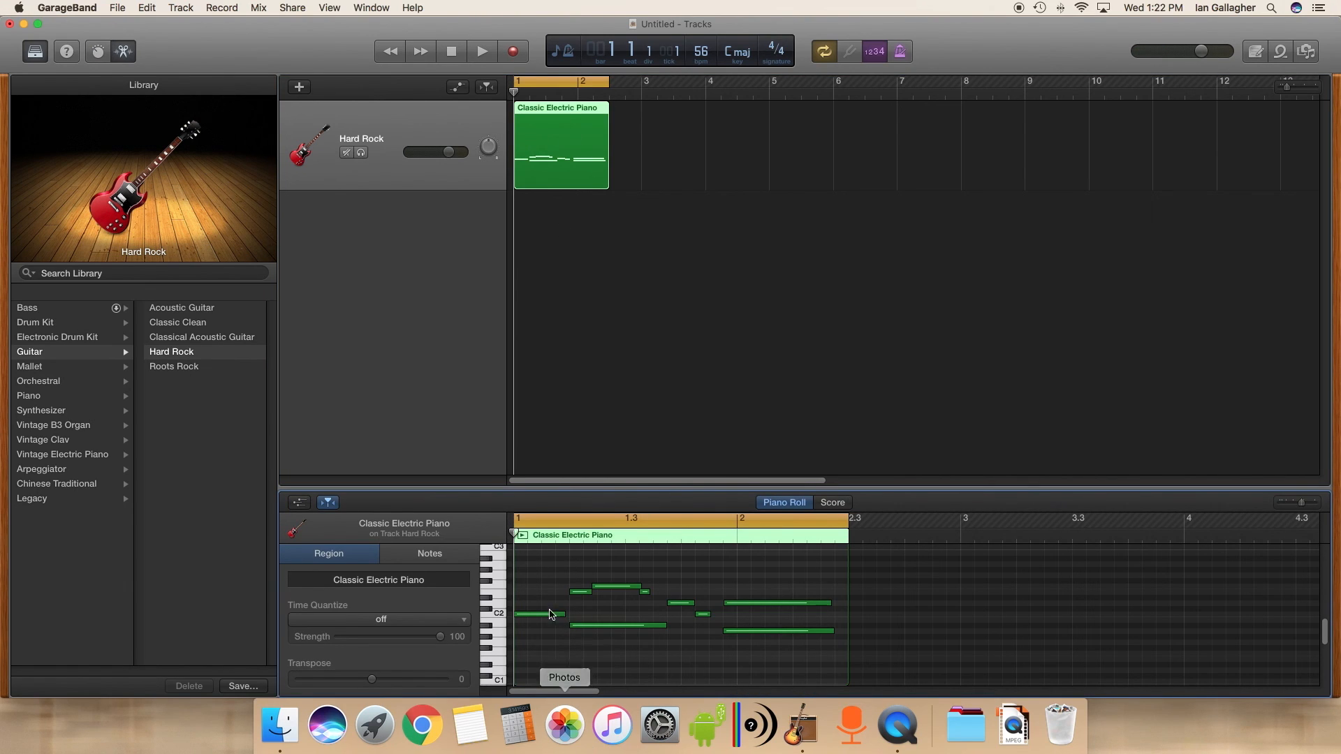
left_click_drag(498, 616, 496, 565)
left_click(501, 620)
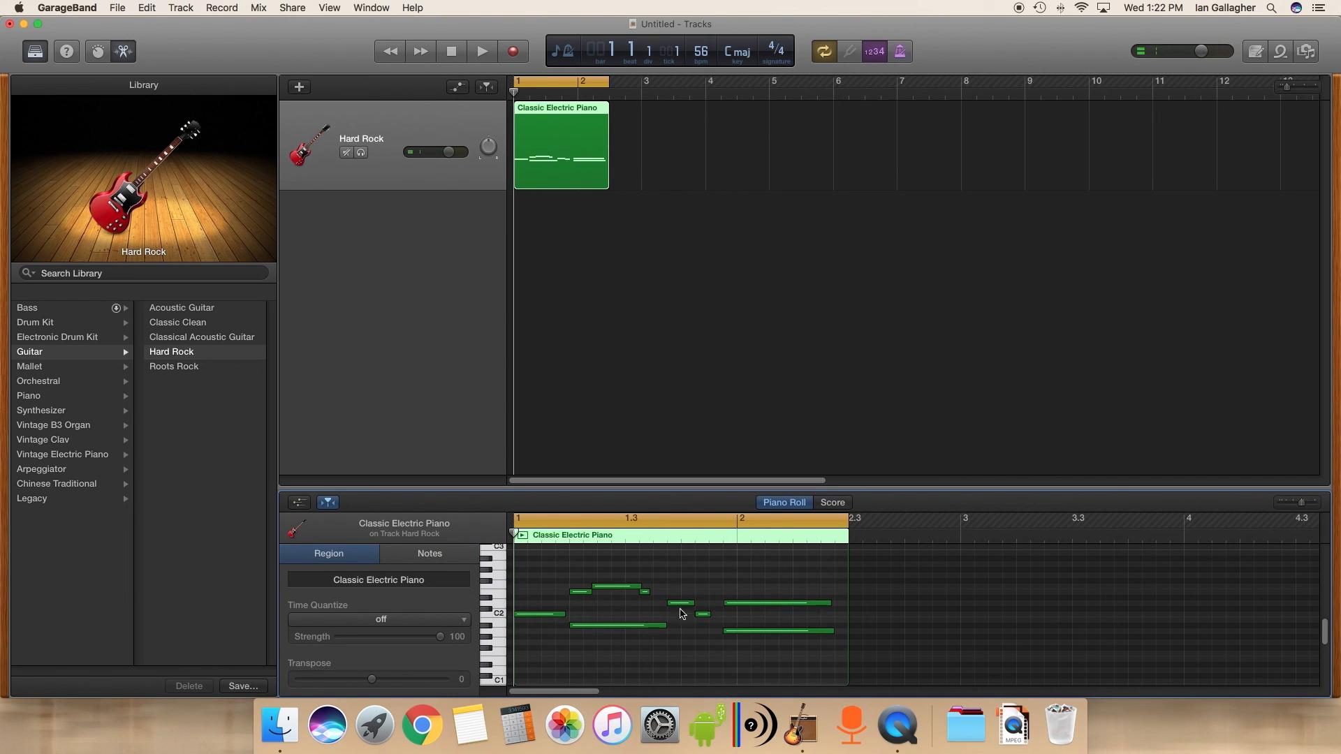
left_click(541, 617)
left_click(833, 503)
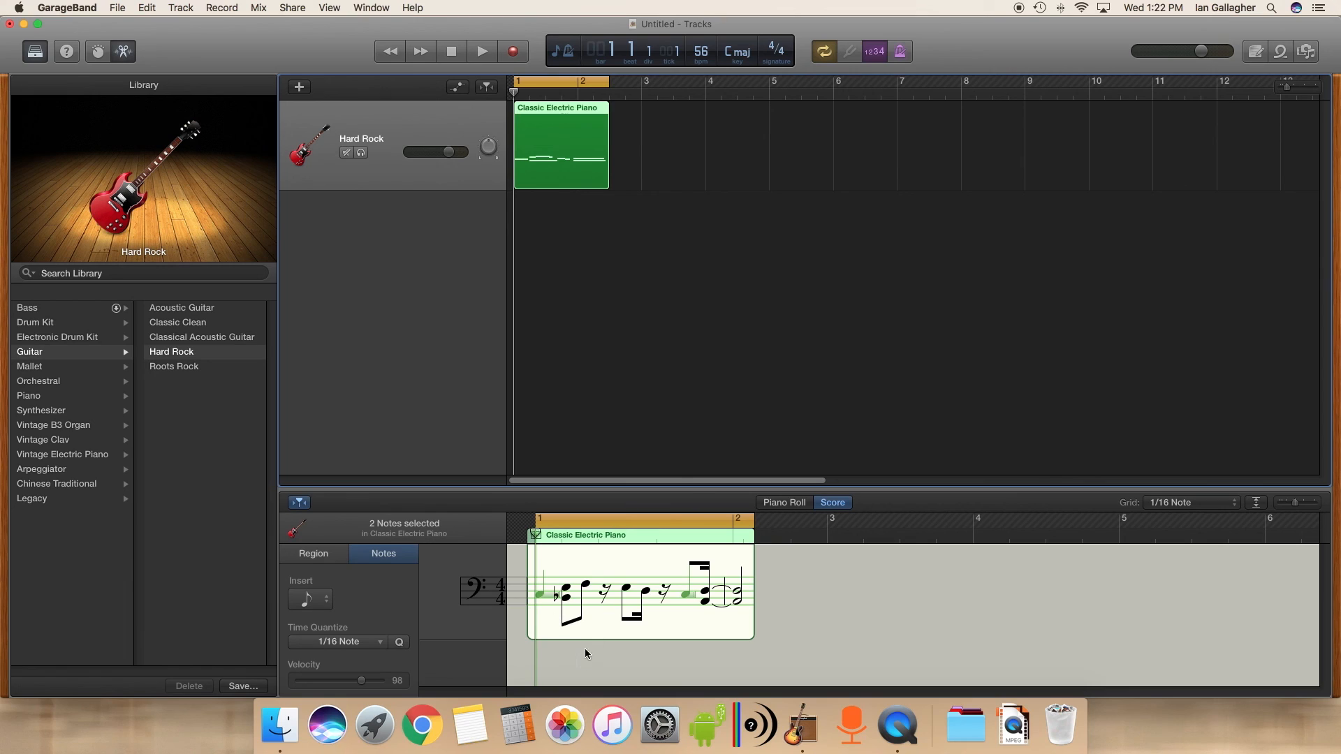
Raise the project tempo to 120 and play the region to check the speed
left_click_drag(701, 52, 691, 3)
left_click(472, 56)
left_click_drag(701, 52, 702, 9)
left_click(465, 55)
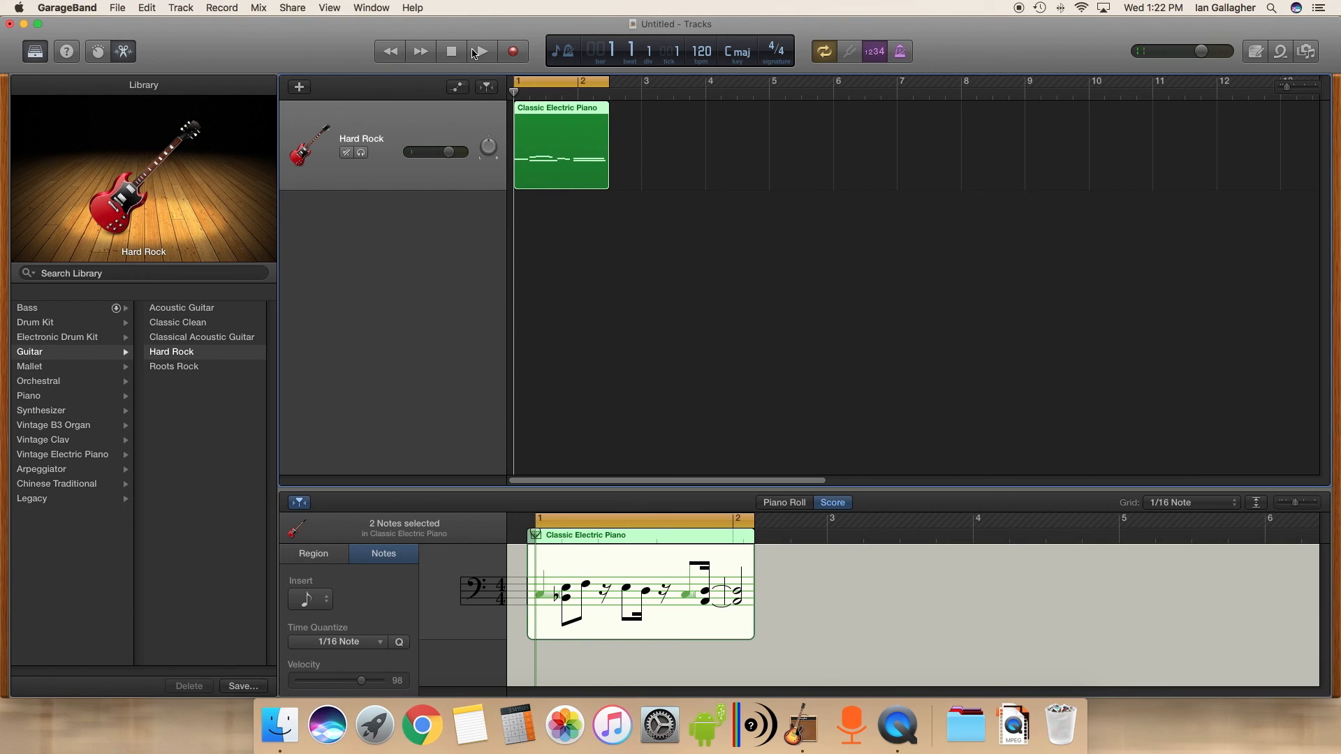